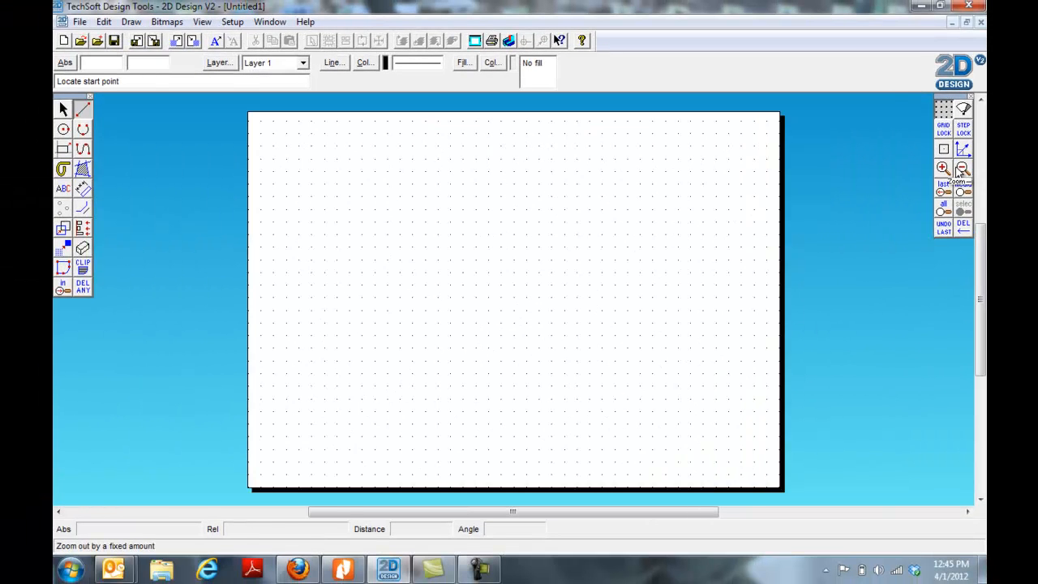
pyautogui.click(962, 168)
pyautogui.click(962, 168)
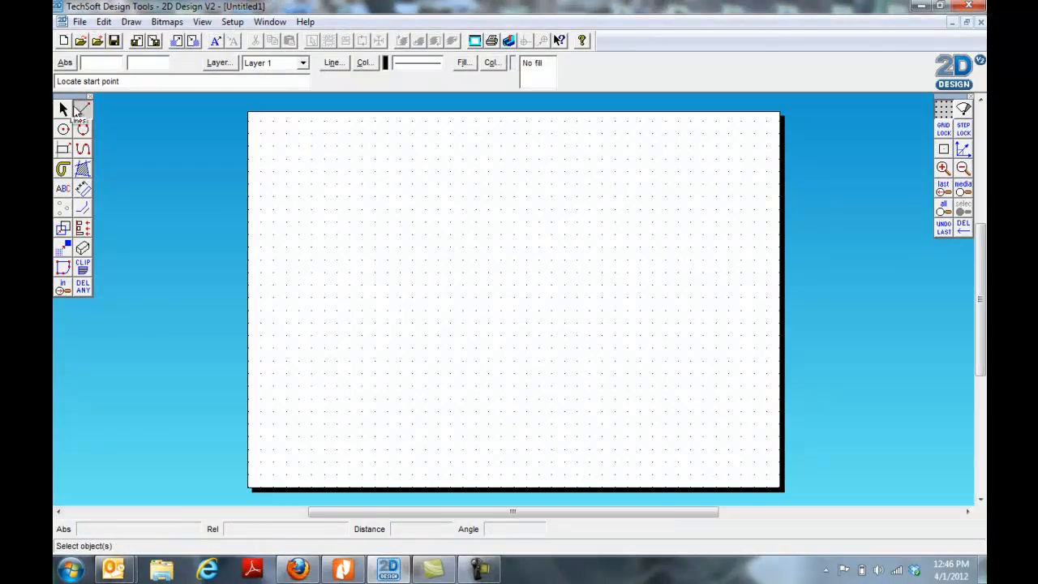
pyautogui.click(81, 110)
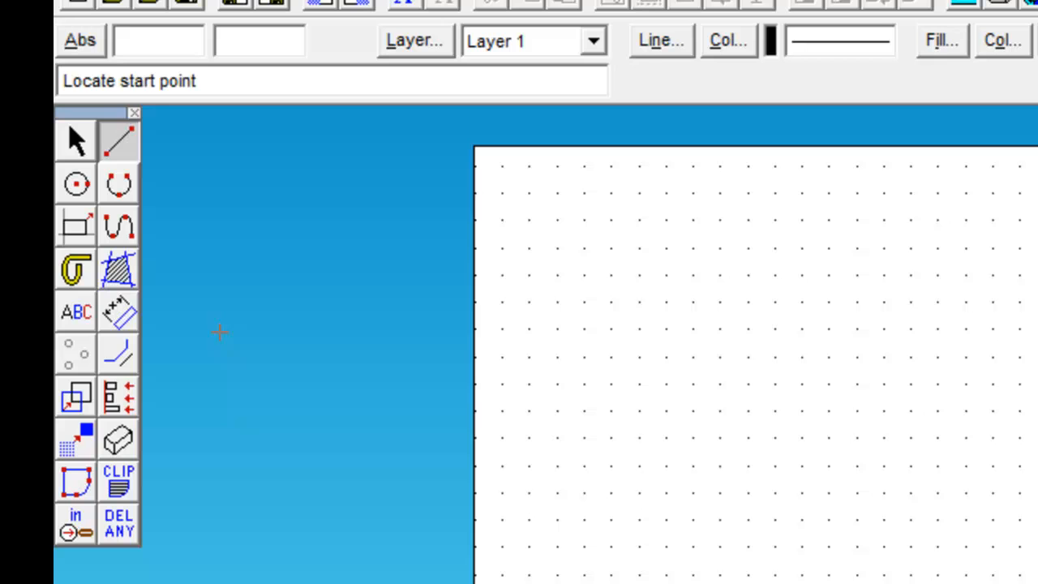
pyautogui.click(118, 363)
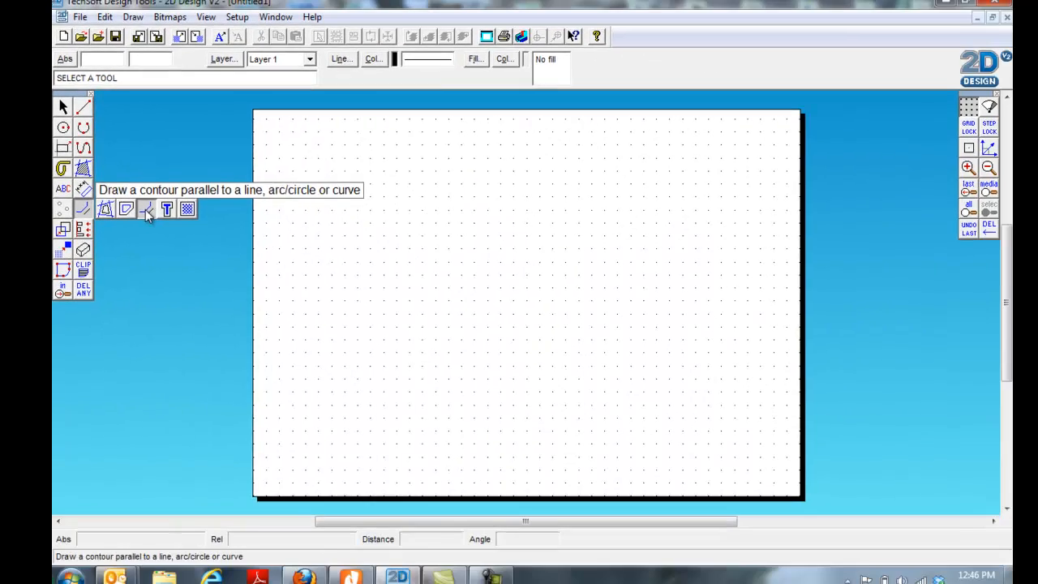
pyautogui.click(223, 316)
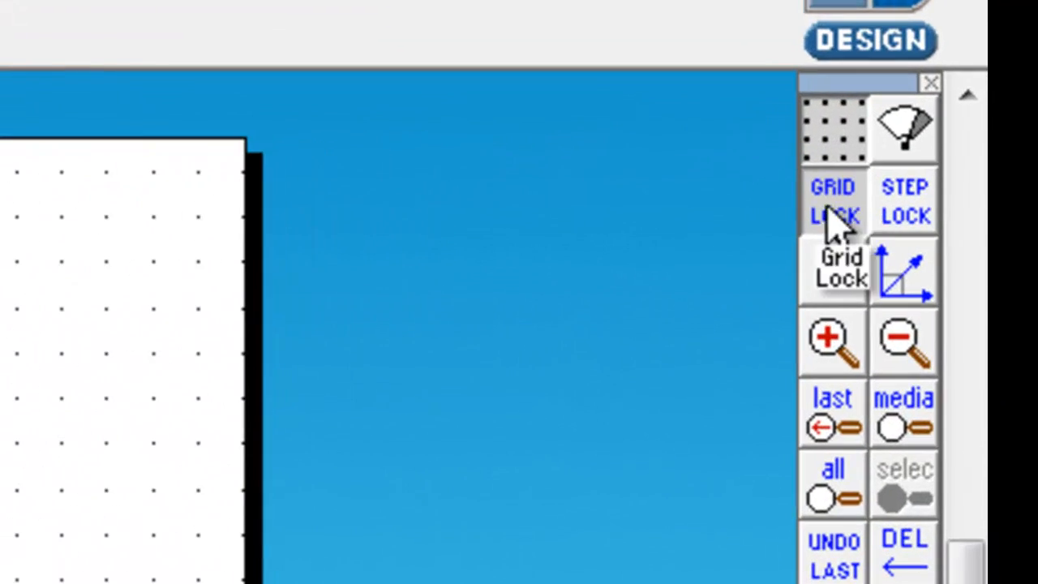
# - Turn on grid lock and draw a 50 mm vertical line downward from the point at 60 mm, 220 mm
pyautogui.click(933, 141)
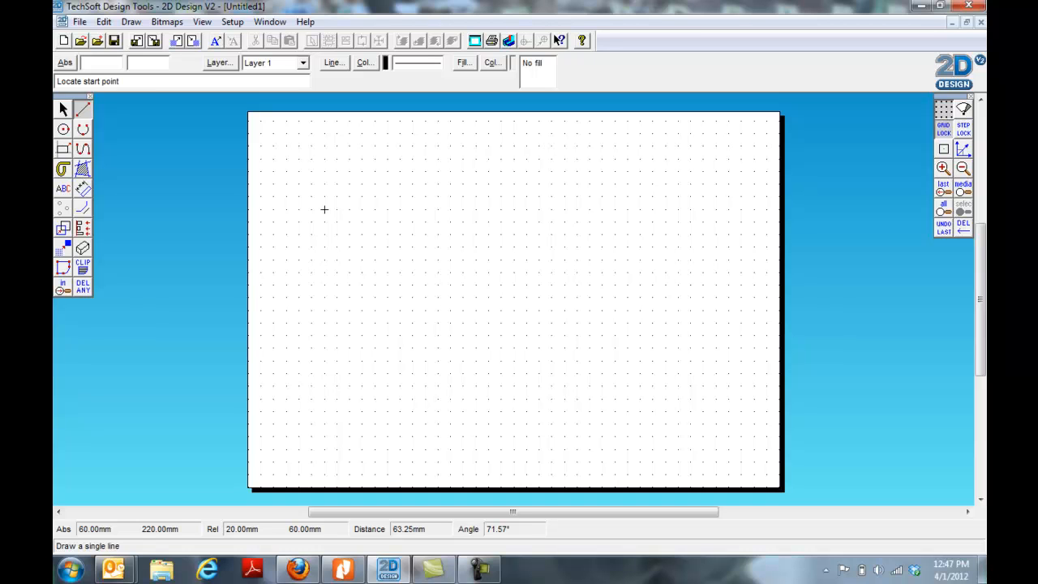
pyautogui.click(325, 210)
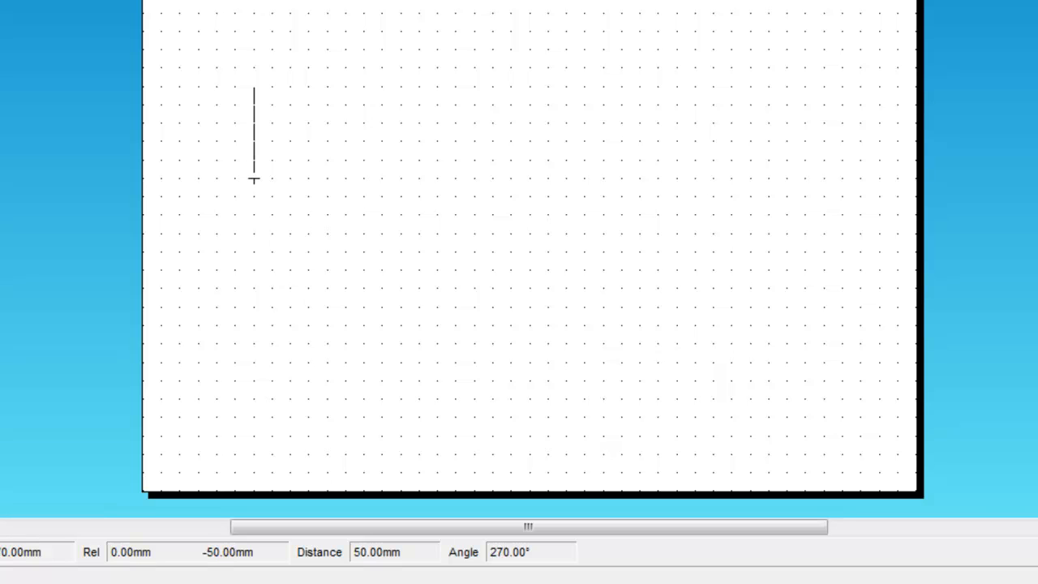
pyautogui.click(254, 179)
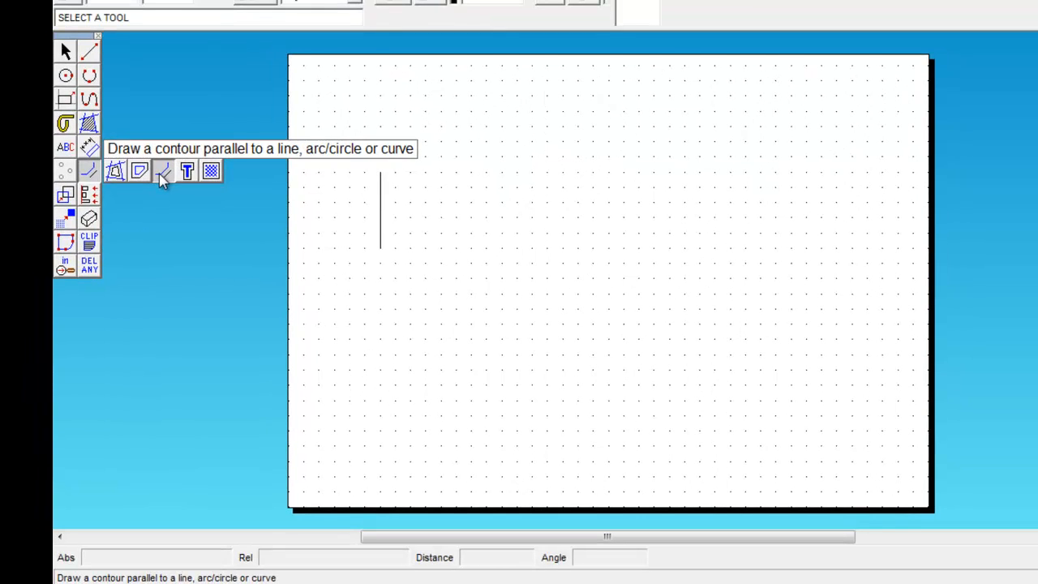
# - Create four parallel copies of the vertical line, each to the right of the previous, using a contour spacing of 50 mm
pyautogui.click(162, 173)
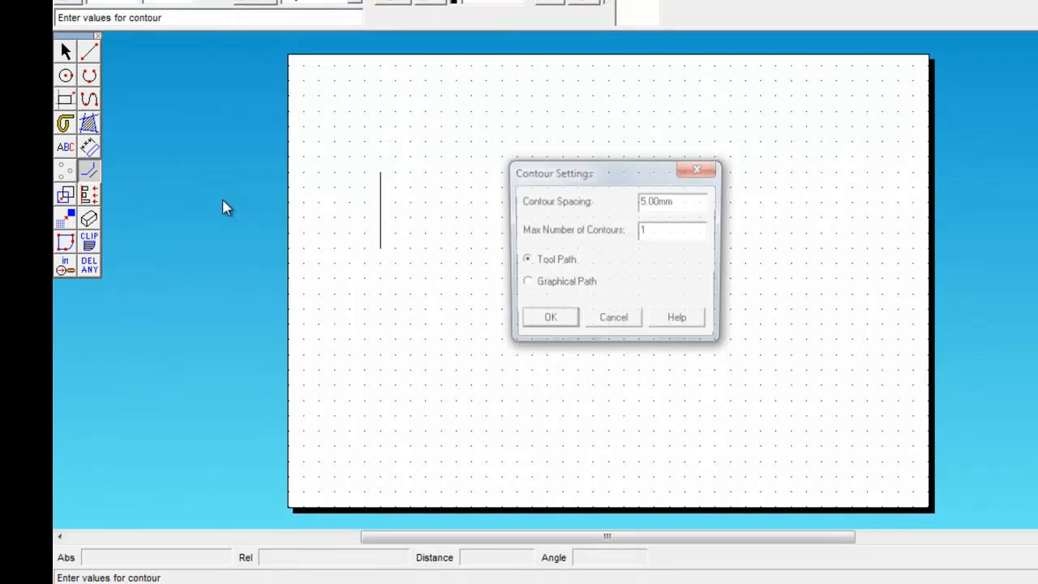
pyautogui.moveTo(702, 203); pyautogui.dragTo(620, 211)
pyautogui.write('50')
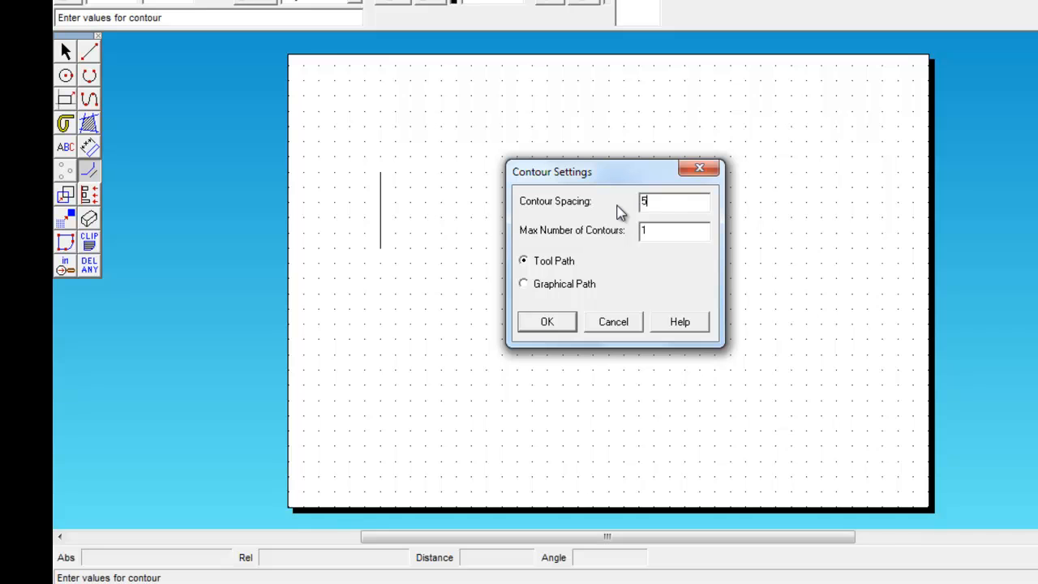
pyautogui.click(542, 323)
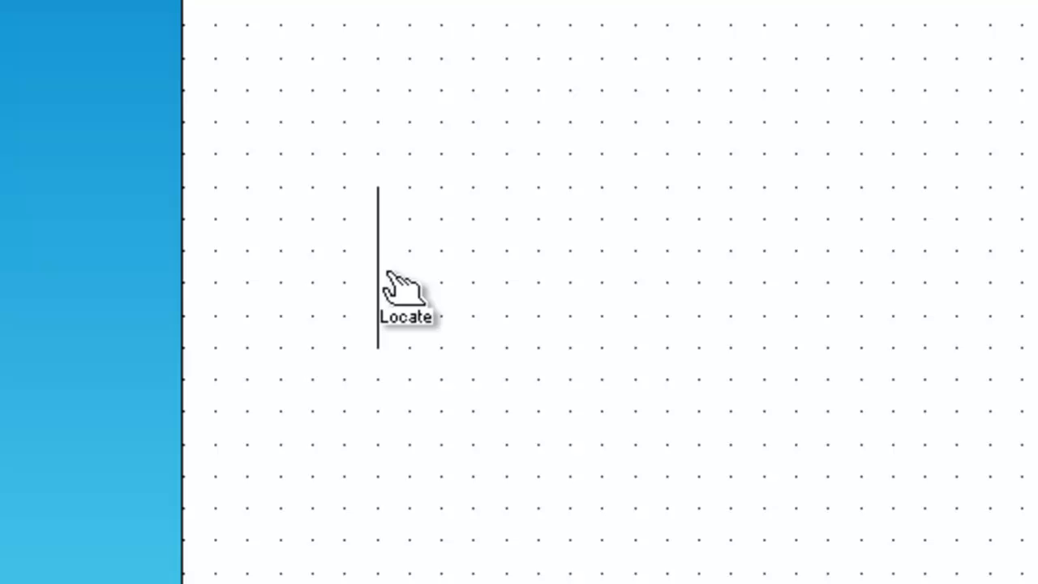
pyautogui.click(388, 273)
pyautogui.click(544, 281)
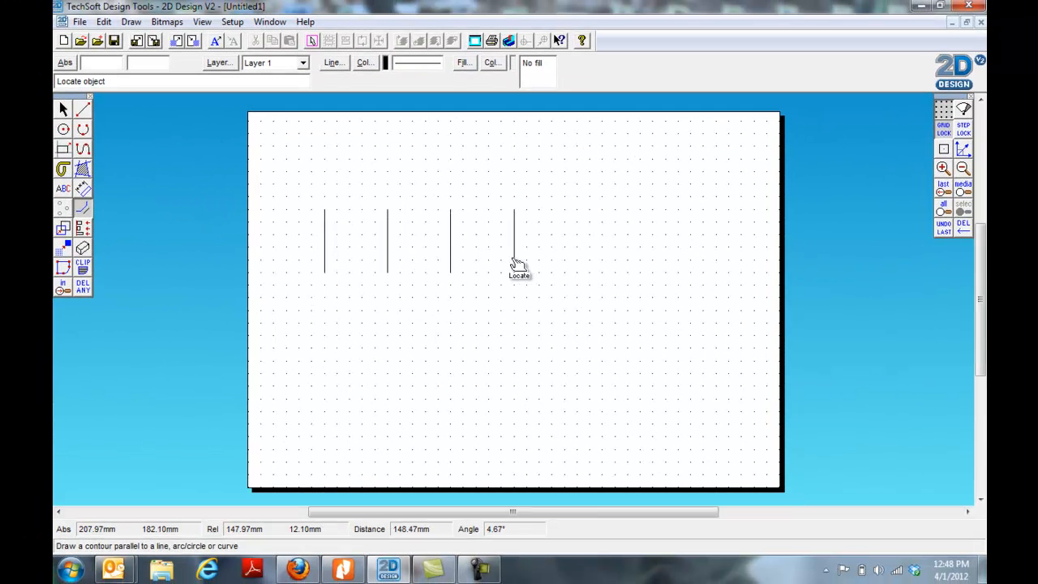
pyautogui.click(709, 309)
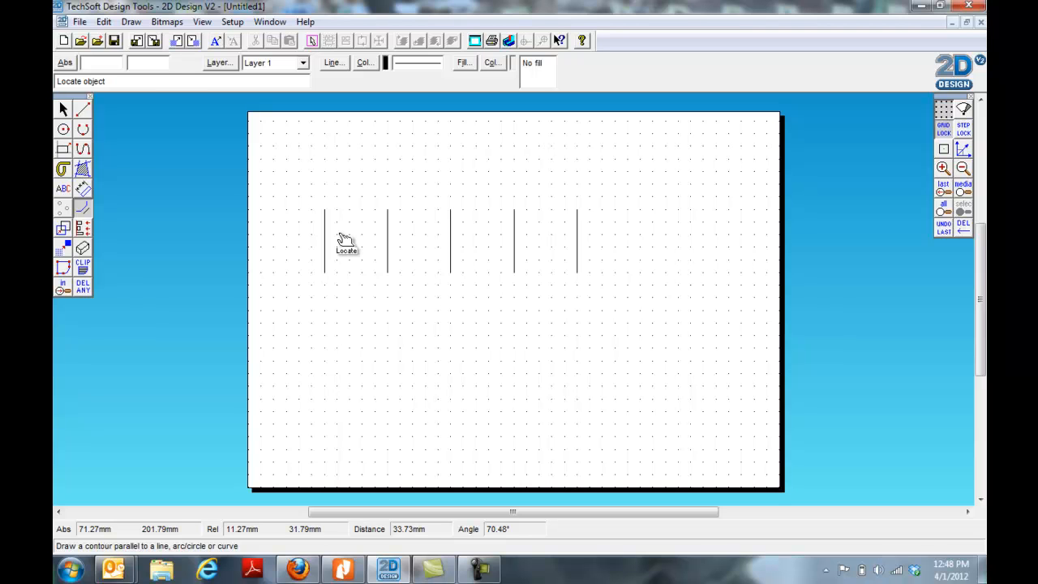
# - Connect the upper ends of the five vertical lines with four single-line segments, each 50 mm long
pyautogui.click(83, 108)
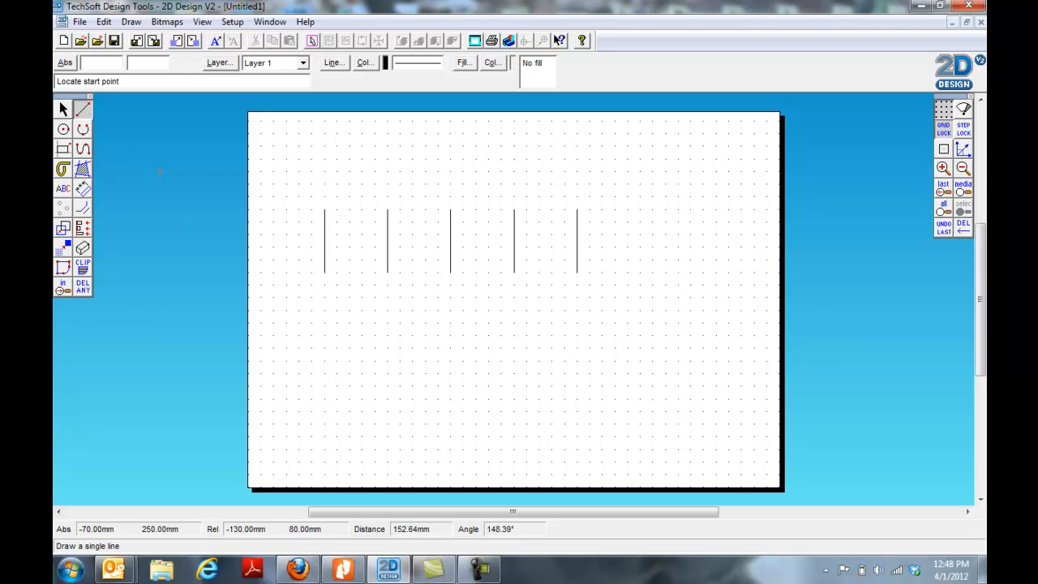
pyautogui.click(324, 210)
pyautogui.click(387, 210)
pyautogui.click(388, 210)
pyautogui.click(451, 210)
pyautogui.click(451, 210)
pyautogui.click(514, 210)
pyautogui.click(514, 210)
pyautogui.click(577, 210)
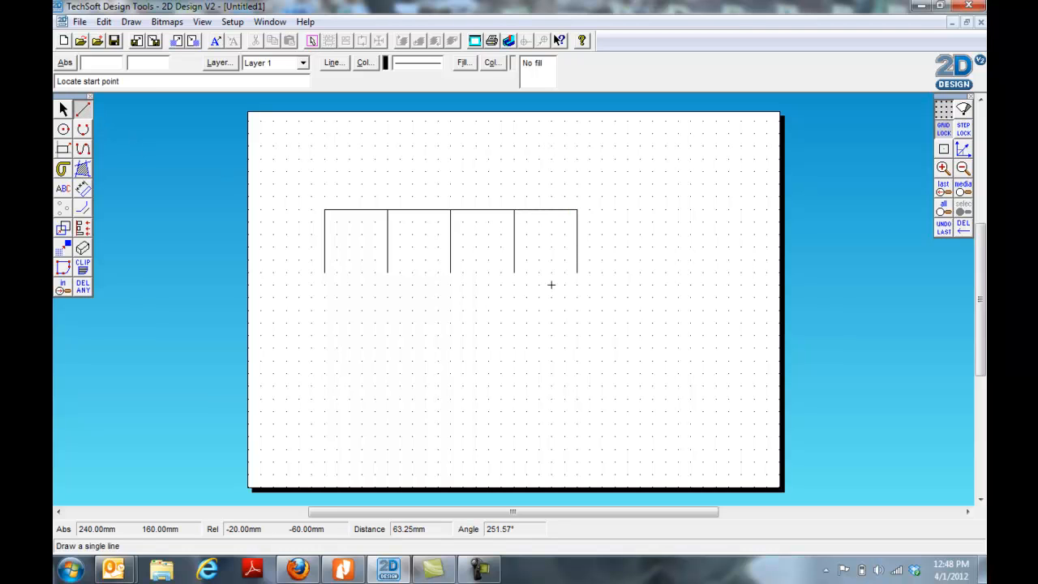
pyautogui.click(590, 272)
pyautogui.press('Escape')
pyautogui.click(577, 272)
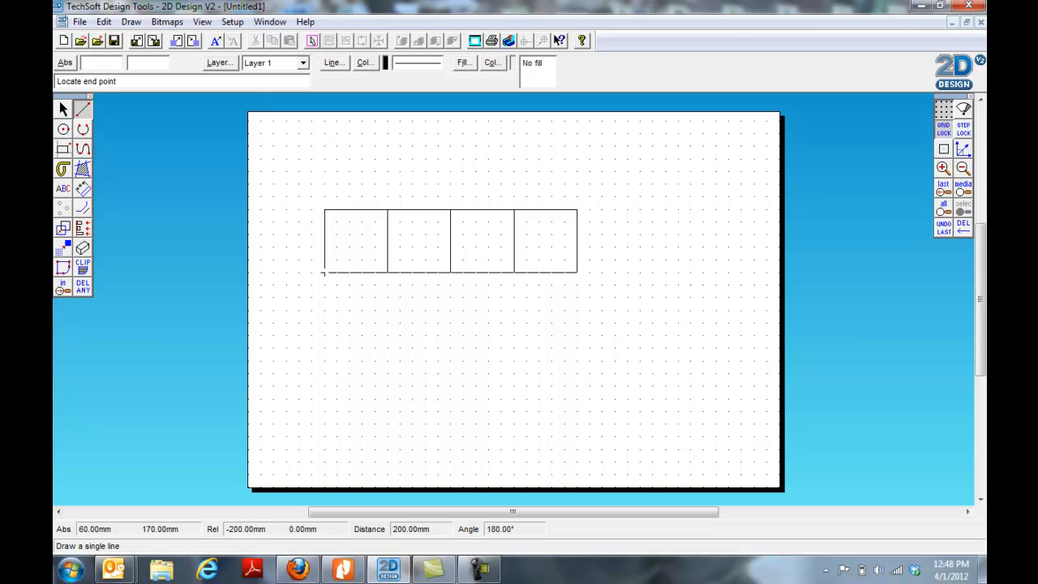
pyautogui.press('Escape')
# - Connect the lower ends of the vertical lines with single-line segments from right to left, closing the row of four 50 mm squares
pyautogui.click(83, 111)
pyautogui.click(577, 272)
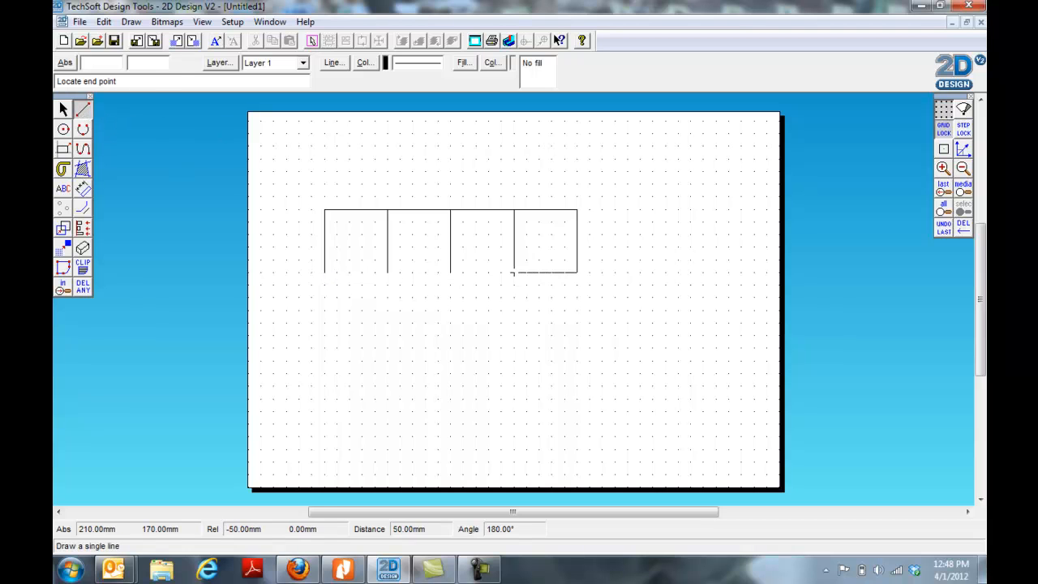
pyautogui.click(451, 272)
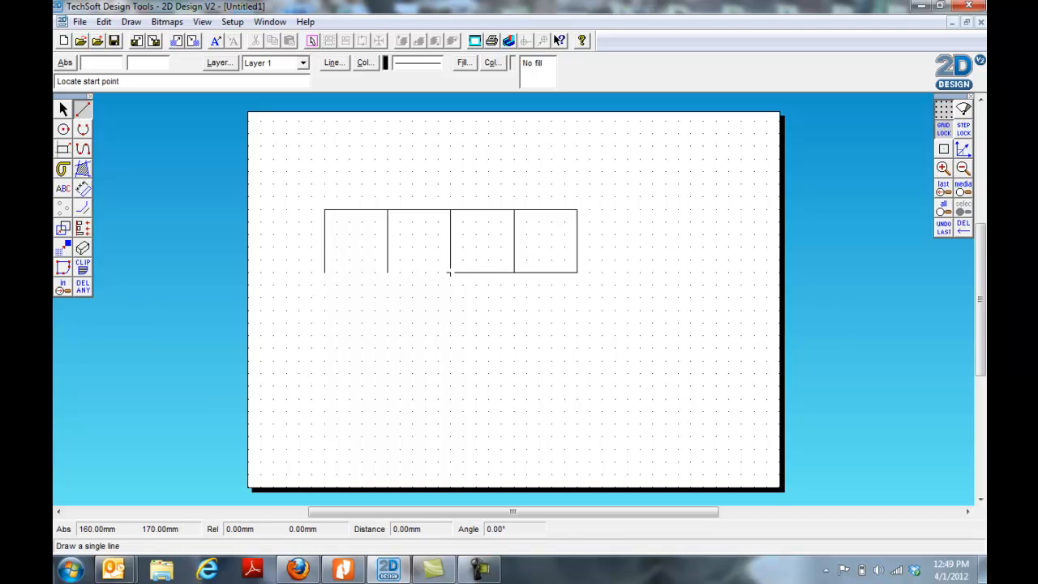
pyautogui.click(450, 272)
pyautogui.click(388, 272)
pyautogui.click(375, 283)
pyautogui.click(324, 272)
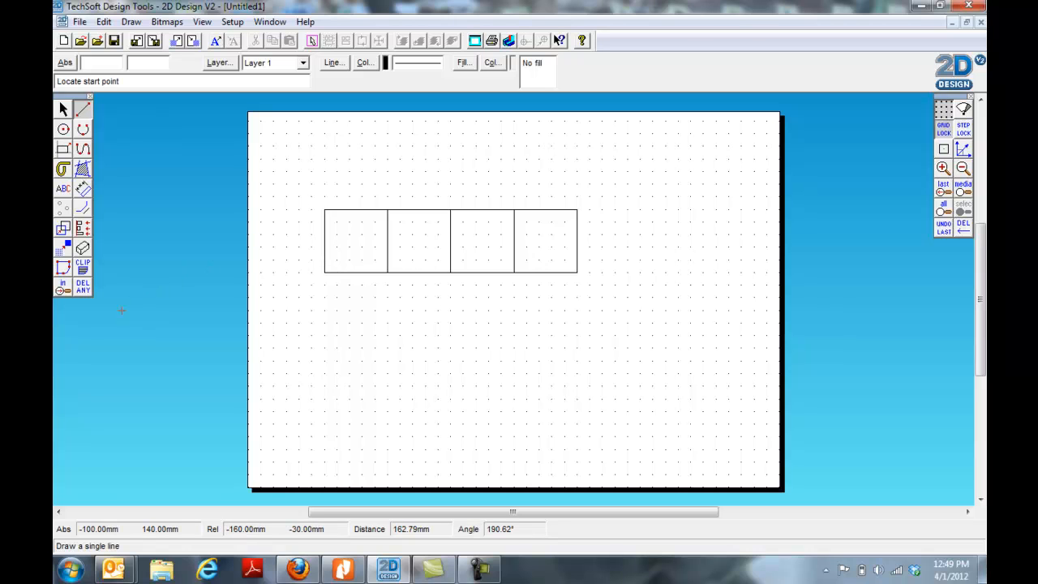
# - Offset the second square's top and bottom edges outward by 50 mm with contours, and close the new squares' sides with single lines
pyautogui.click(82, 208)
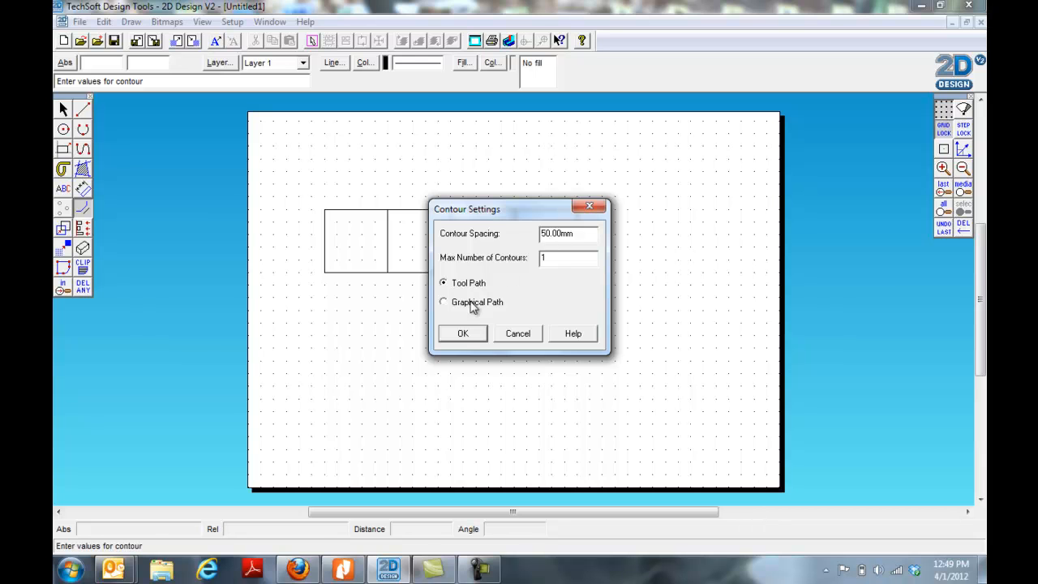
pyautogui.click(463, 333)
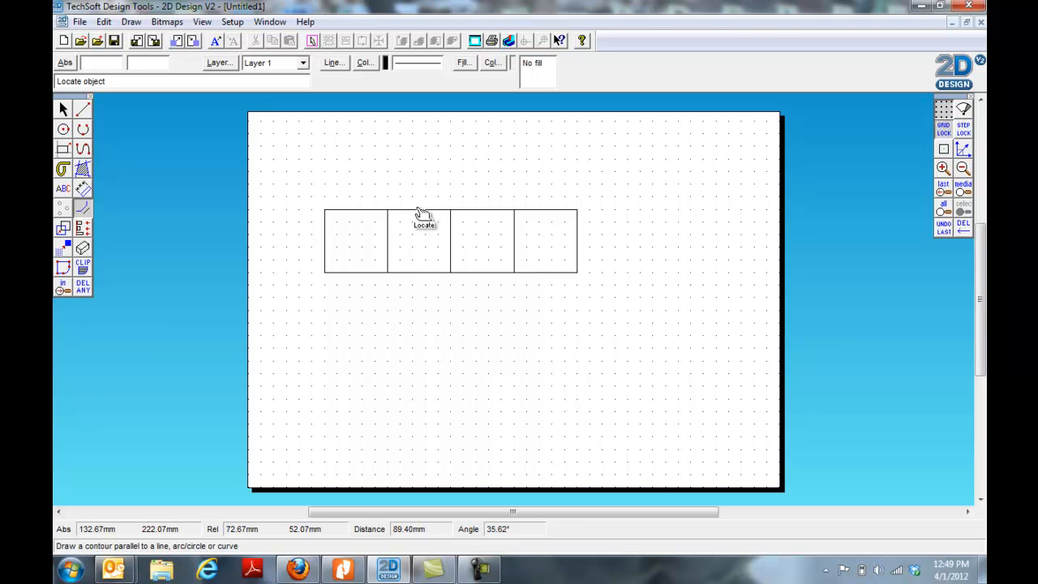
pyautogui.click(419, 209)
pyautogui.click(424, 278)
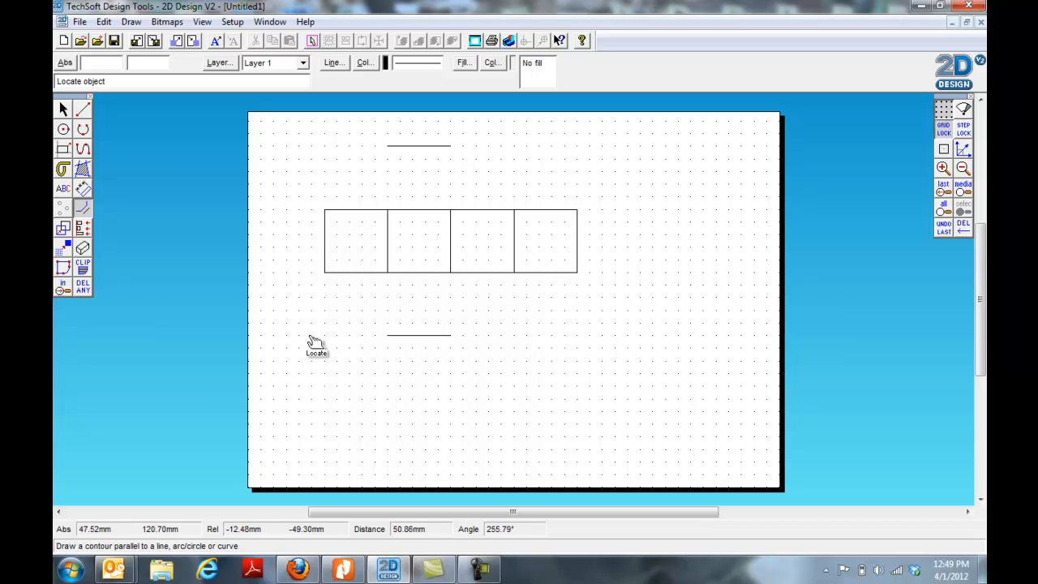
pyautogui.click(83, 111)
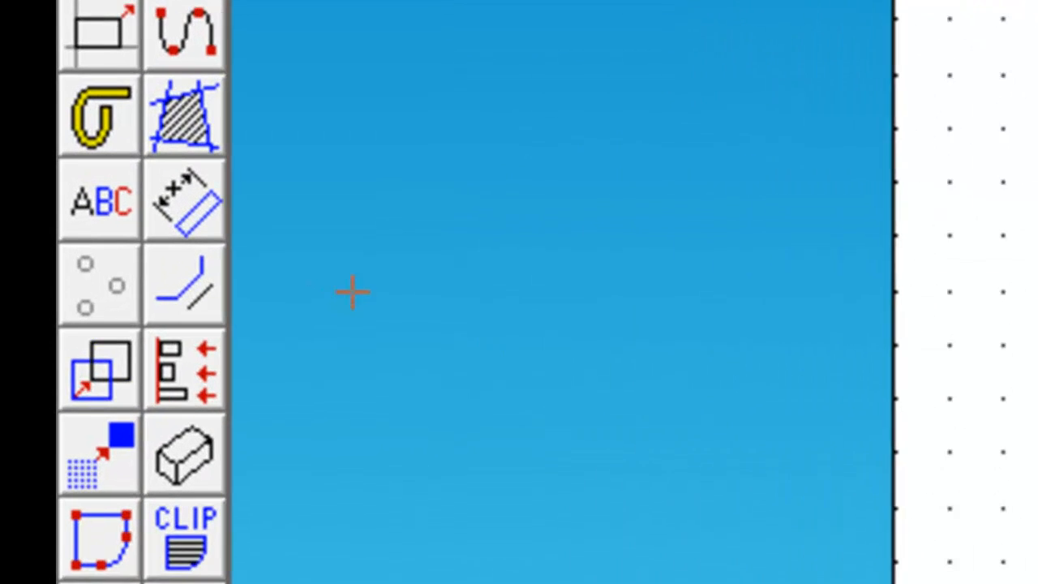
# - Set the contour spacing to 10 mm and offset the left and right edges of the upper and lower squares outward
pyautogui.click(207, 312)
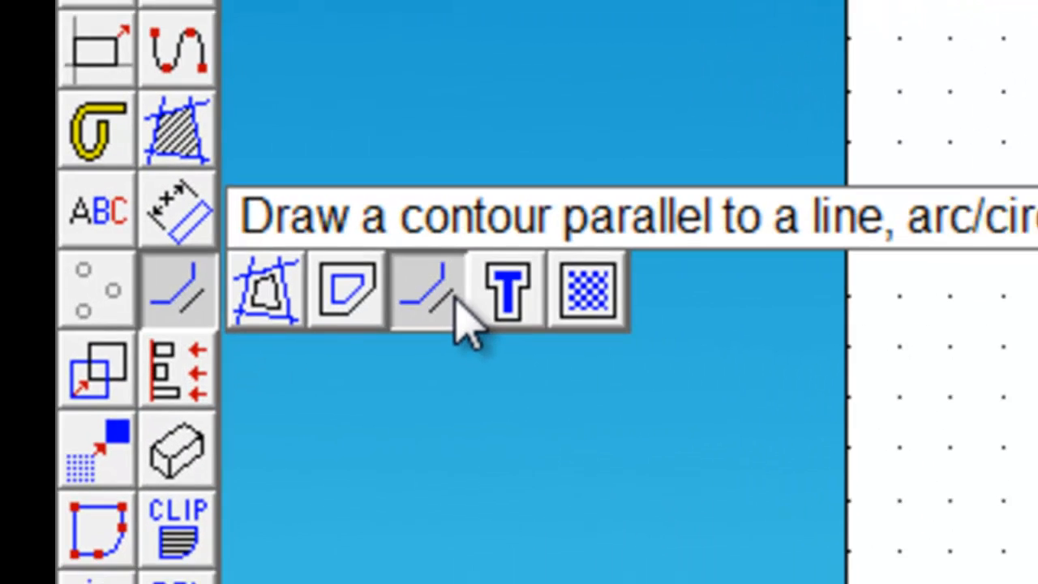
pyautogui.click(500, 304)
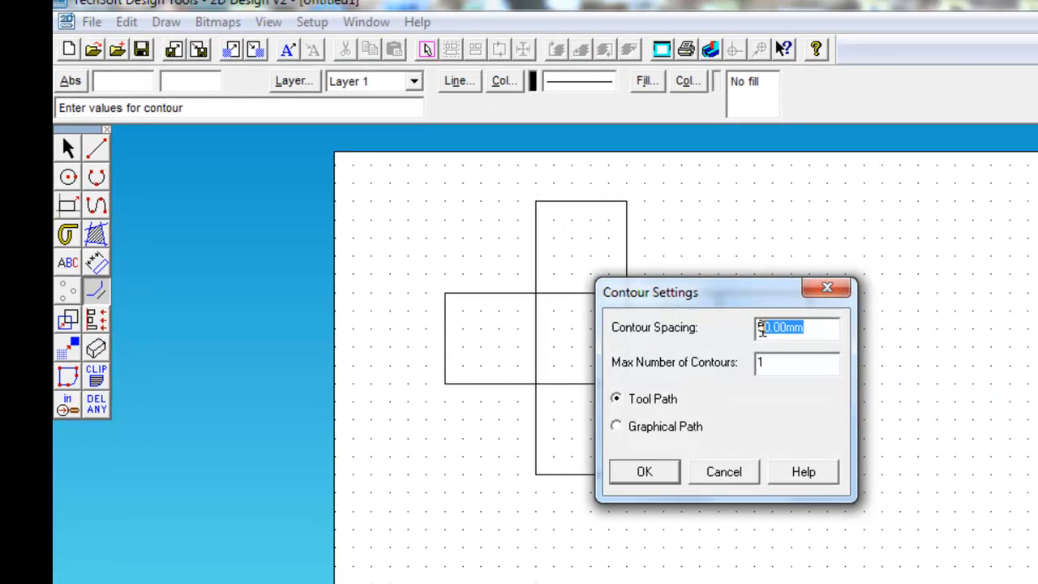
pyautogui.write('10')
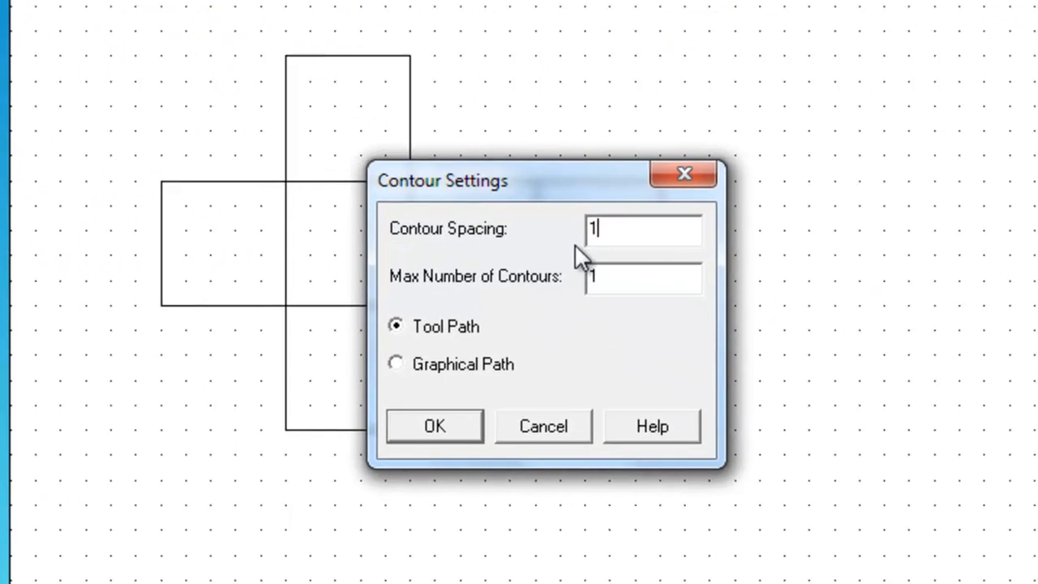
pyautogui.click(446, 423)
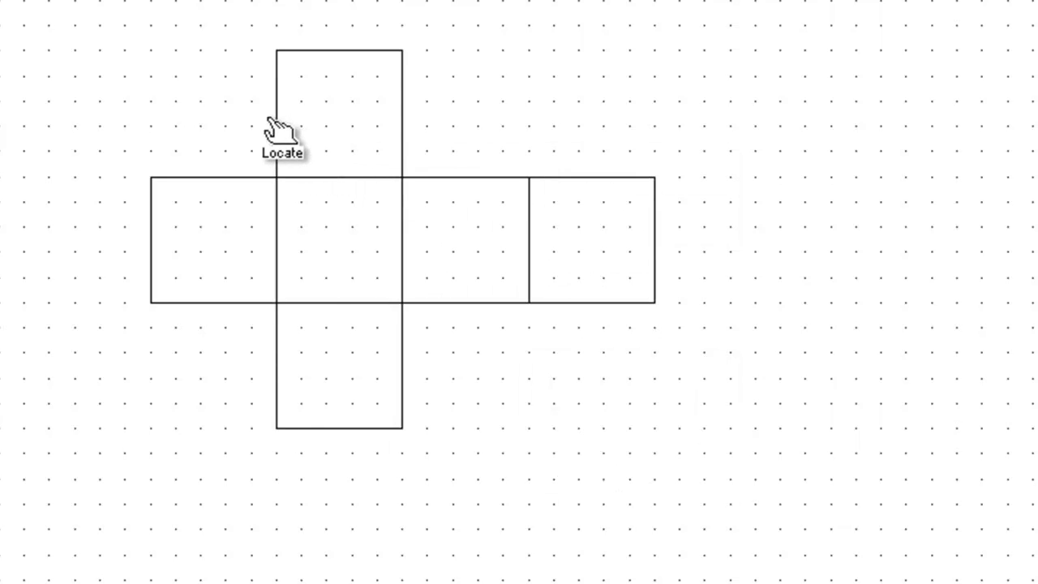
pyautogui.click(403, 126)
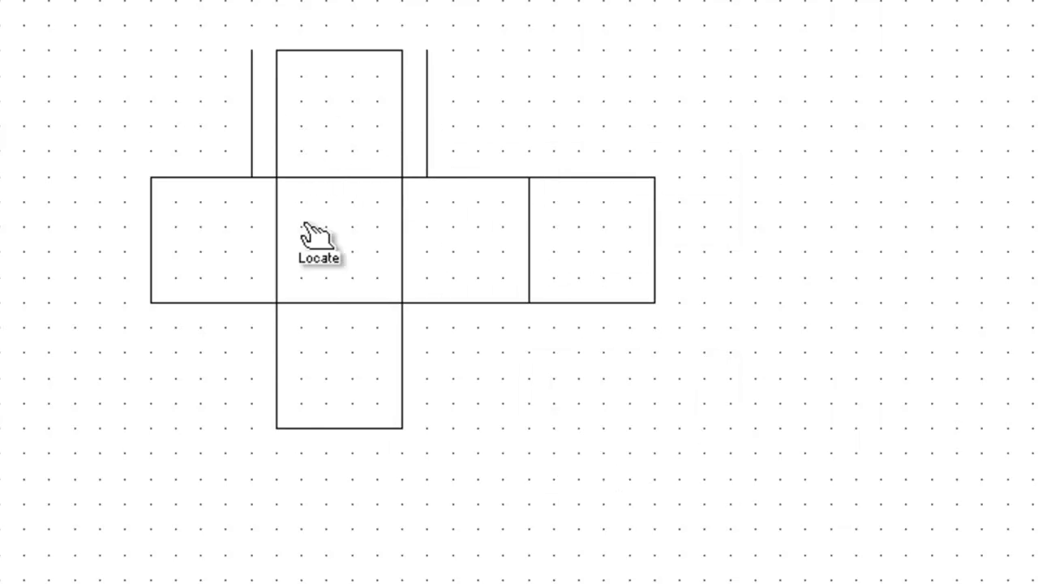
pyautogui.click(276, 332)
pyautogui.click(402, 358)
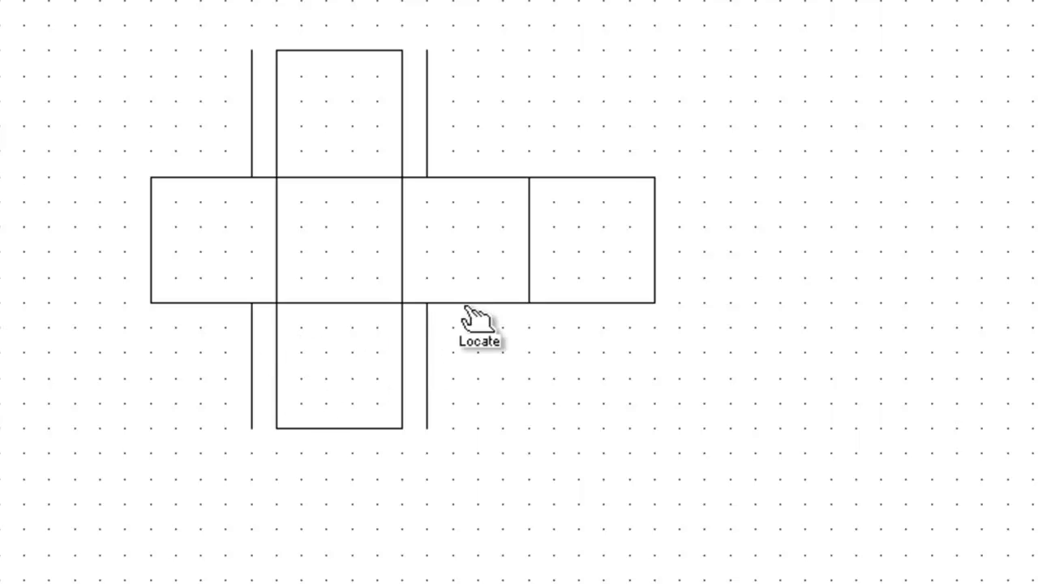
# - Offset the top, bottom and right edges of the rightmost square outward by 10 mm
pyautogui.click(617, 175)
pyautogui.click(600, 306)
pyautogui.click(641, 252)
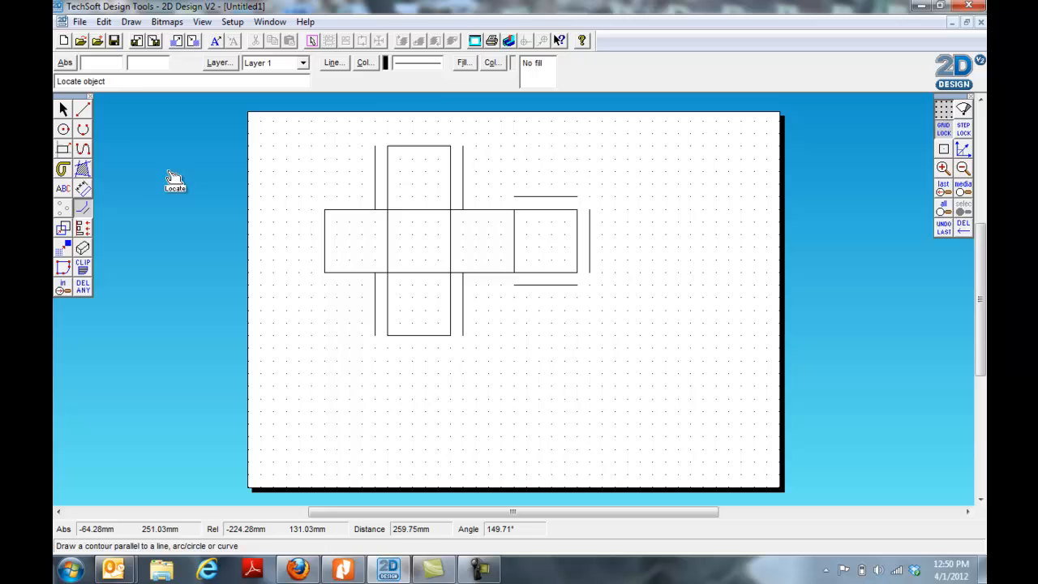
# - Draw lines at 45° from both ends of the upper square's left edge, running outward across the left flap line
pyautogui.click(85, 113)
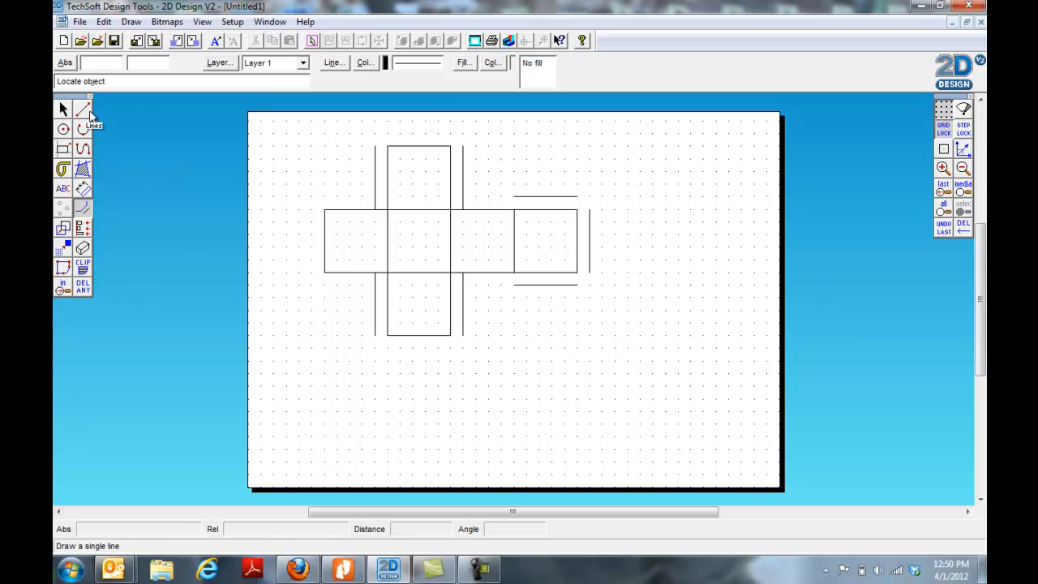
pyautogui.click(89, 111)
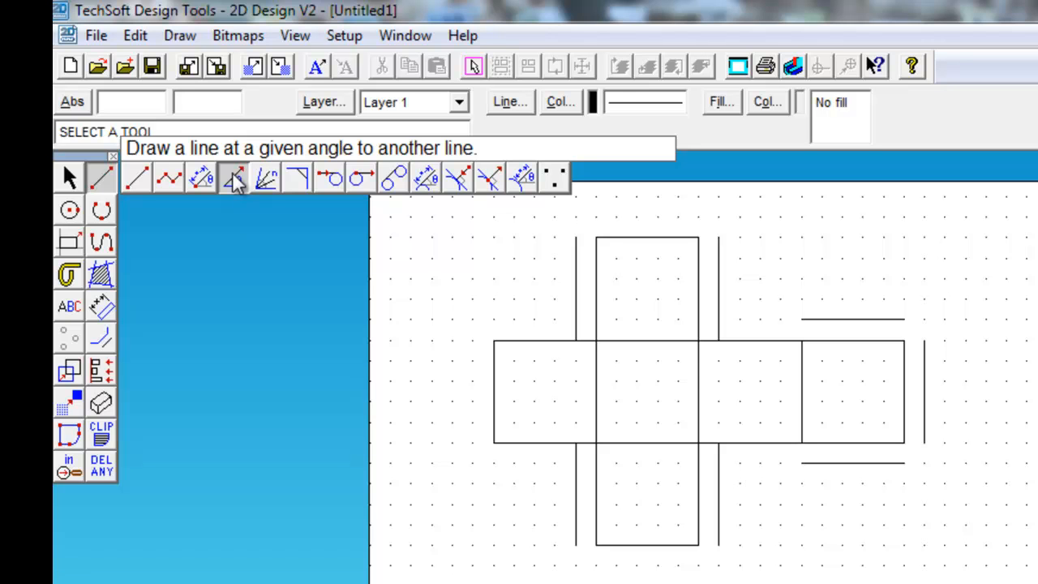
pyautogui.click(234, 180)
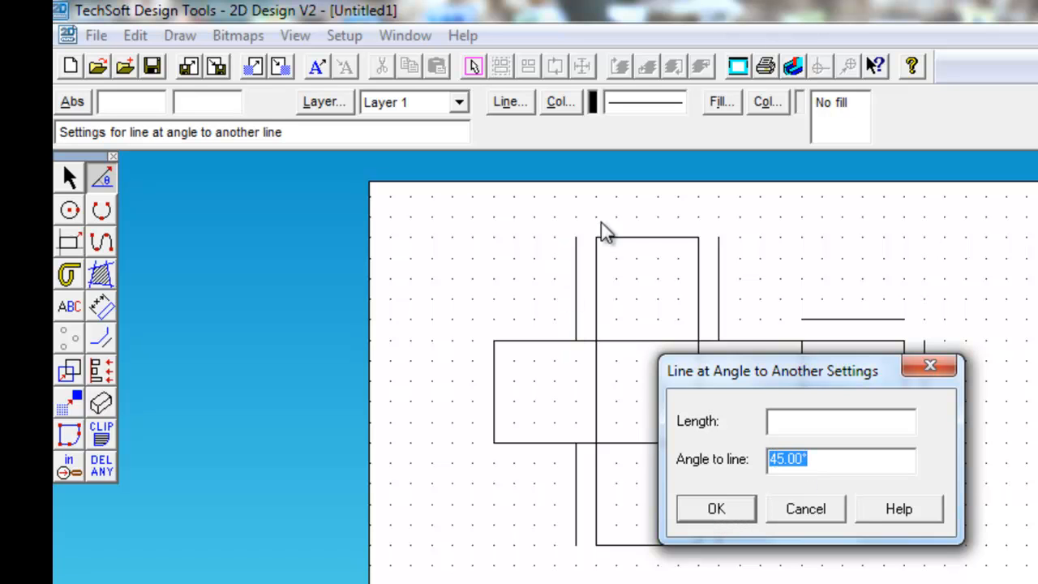
pyautogui.click(716, 510)
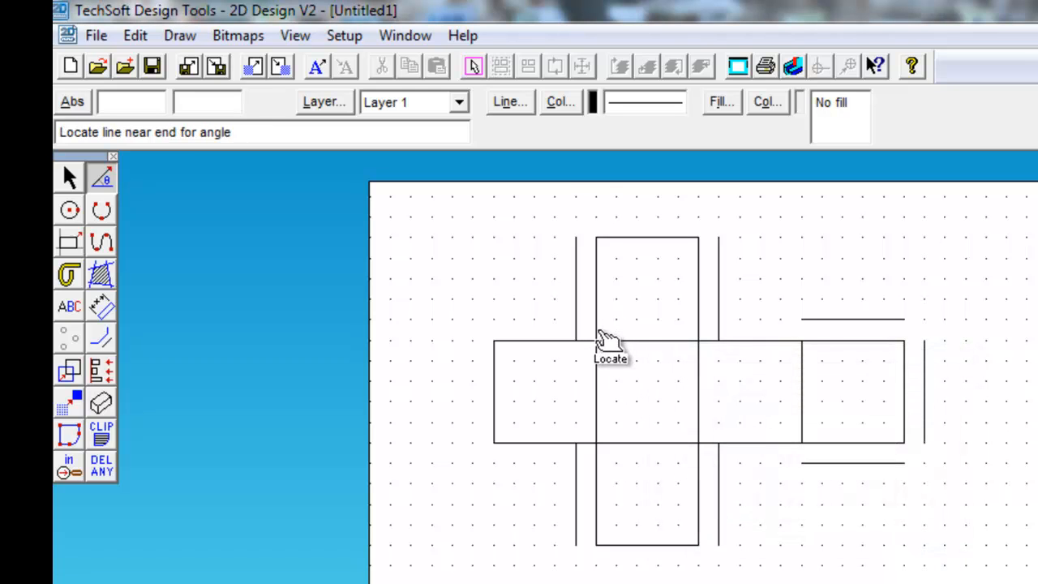
pyautogui.click(598, 248)
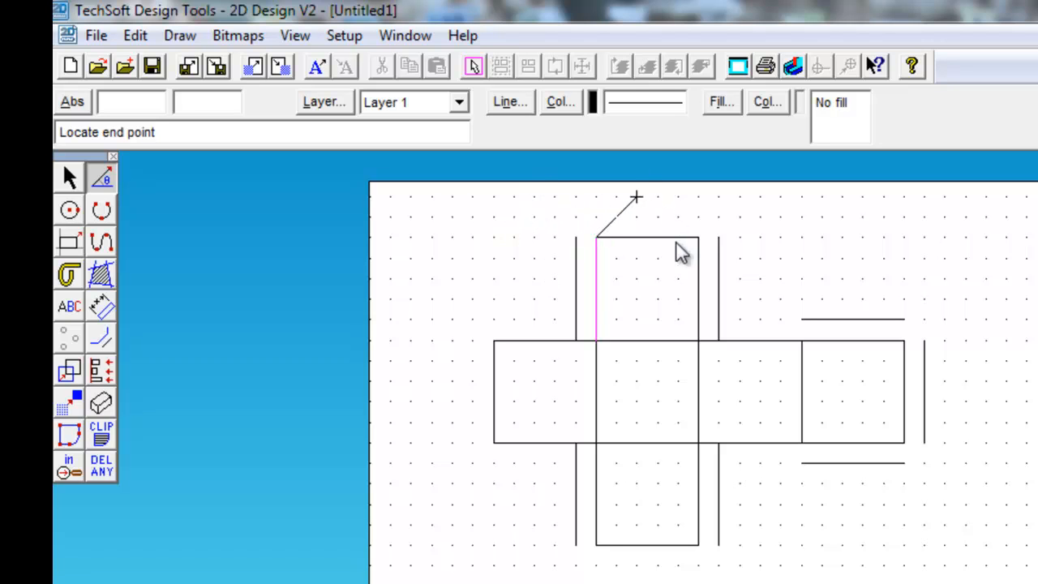
pyautogui.click(552, 297)
pyautogui.click(599, 341)
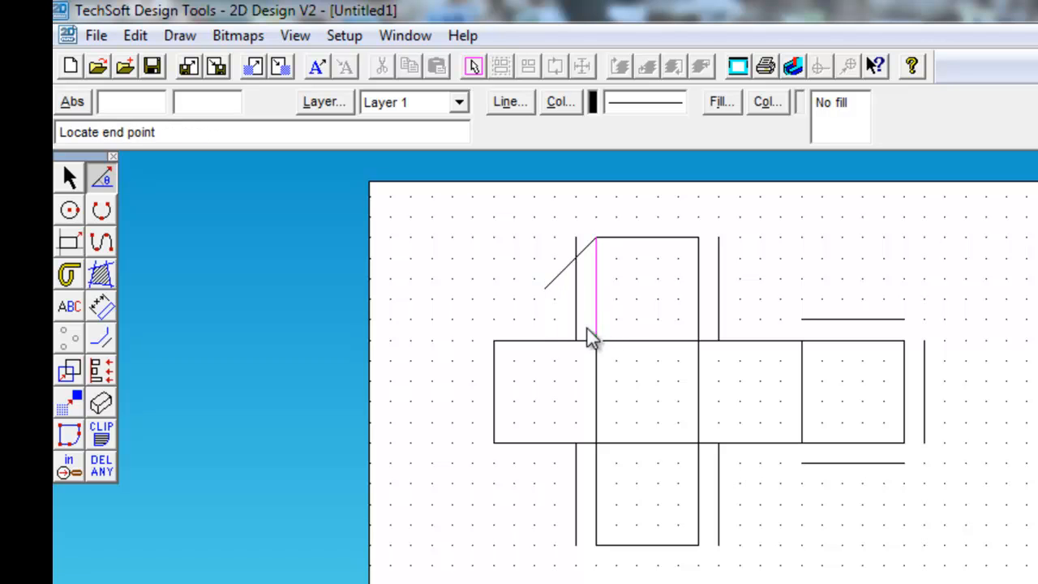
pyautogui.click(543, 310)
# - Draw 45° lines outward from both ends of the upper square's right edge, crossing the right flap line
pyautogui.click(698, 239)
pyautogui.click(739, 276)
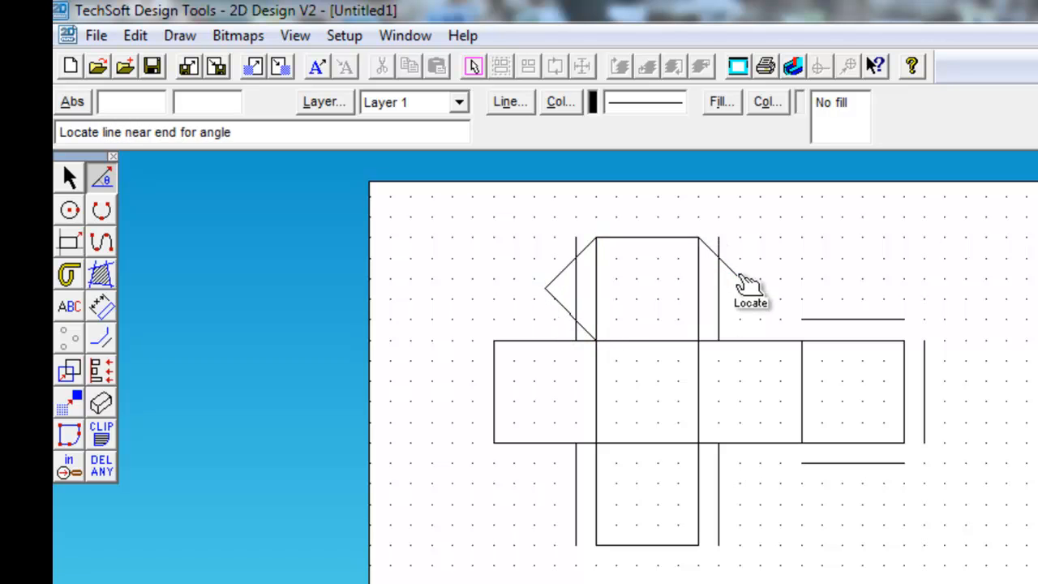
pyautogui.click(700, 339)
pyautogui.click(740, 301)
# - Draw 45° lines outward from all four corners of the lower square, crossing its left and right flap lines
pyautogui.click(600, 455)
pyautogui.click(554, 484)
pyautogui.click(595, 542)
pyautogui.click(565, 516)
pyautogui.click(701, 447)
pyautogui.click(739, 482)
pyautogui.click(702, 542)
pyautogui.click(730, 516)
# - Draw 45° lines from the rightmost square's corners across its lower, right and upper flap lines
pyautogui.click(804, 446)
pyautogui.click(843, 484)
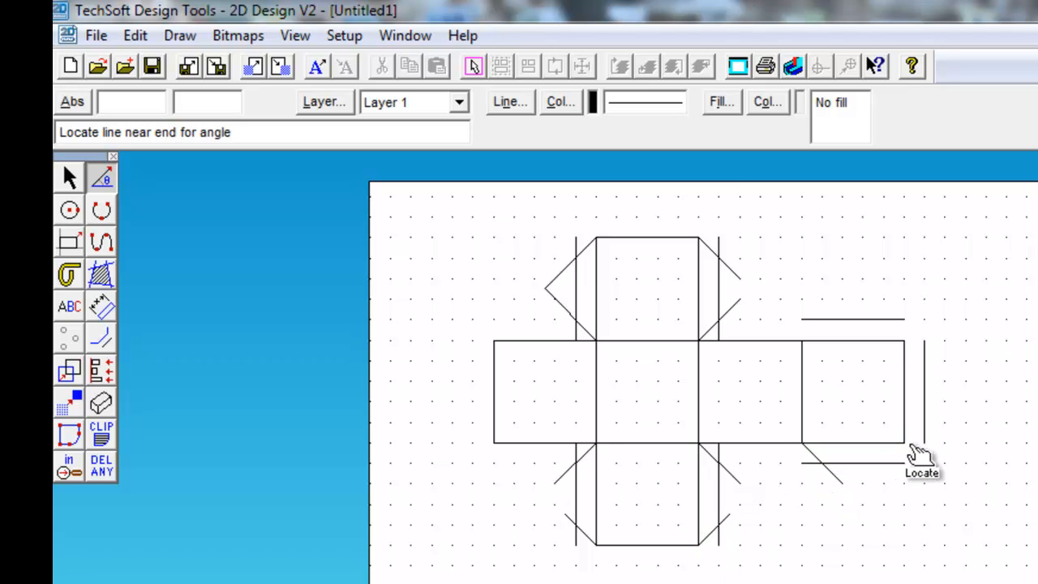
pyautogui.click(906, 451)
pyautogui.click(865, 484)
pyautogui.click(907, 443)
pyautogui.click(944, 400)
pyautogui.click(906, 350)
pyautogui.click(944, 379)
pyautogui.click(900, 340)
pyautogui.click(863, 298)
pyautogui.click(806, 341)
pyautogui.click(843, 298)
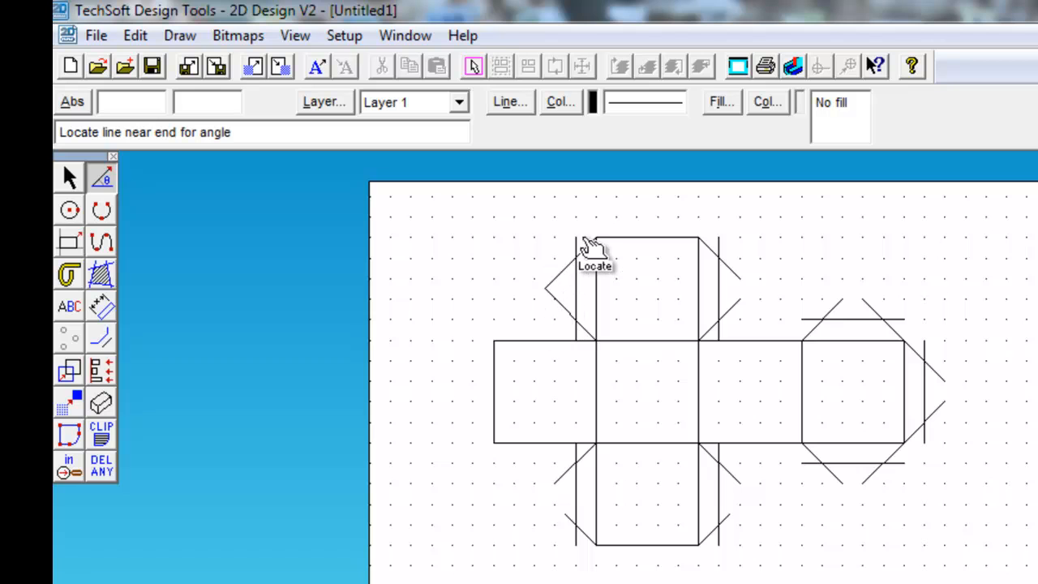
pyautogui.click(103, 476)
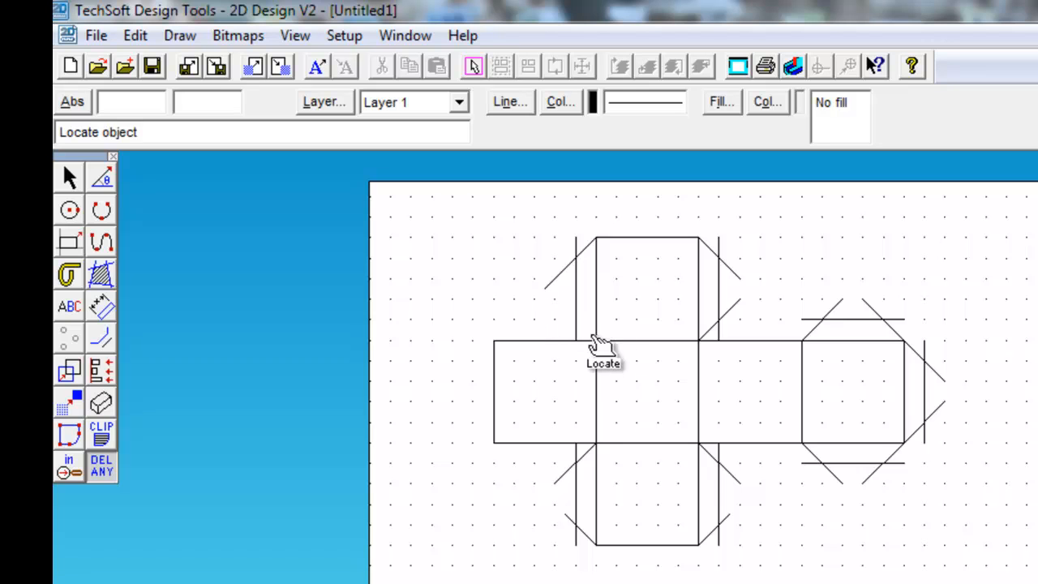
pyautogui.click(135, 36)
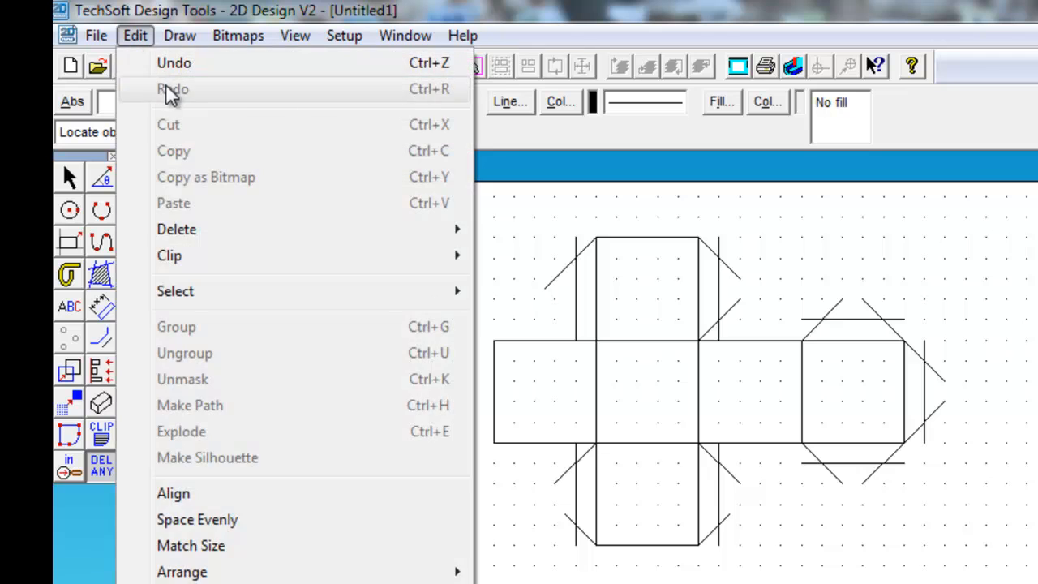
pyautogui.click(179, 64)
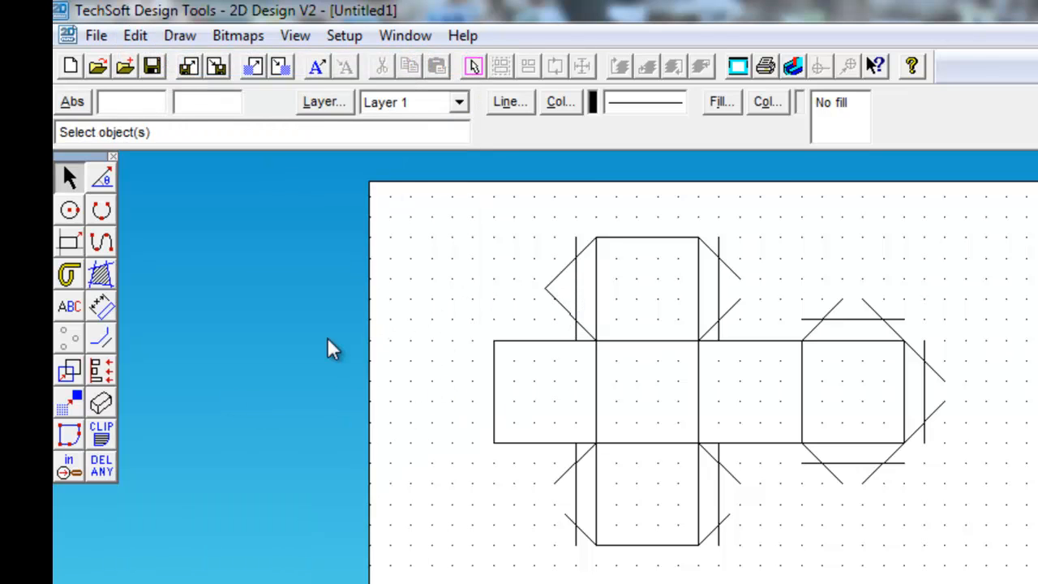
# - Delete the overhanging parts of the angled lines and flap lines on both sides of the upper square
pyautogui.click(104, 468)
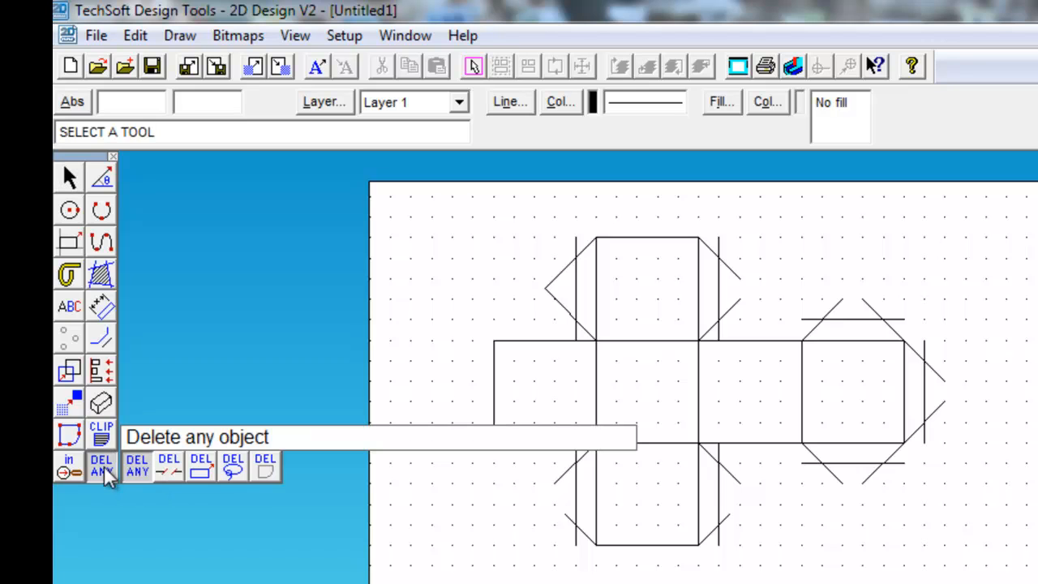
pyautogui.click(171, 470)
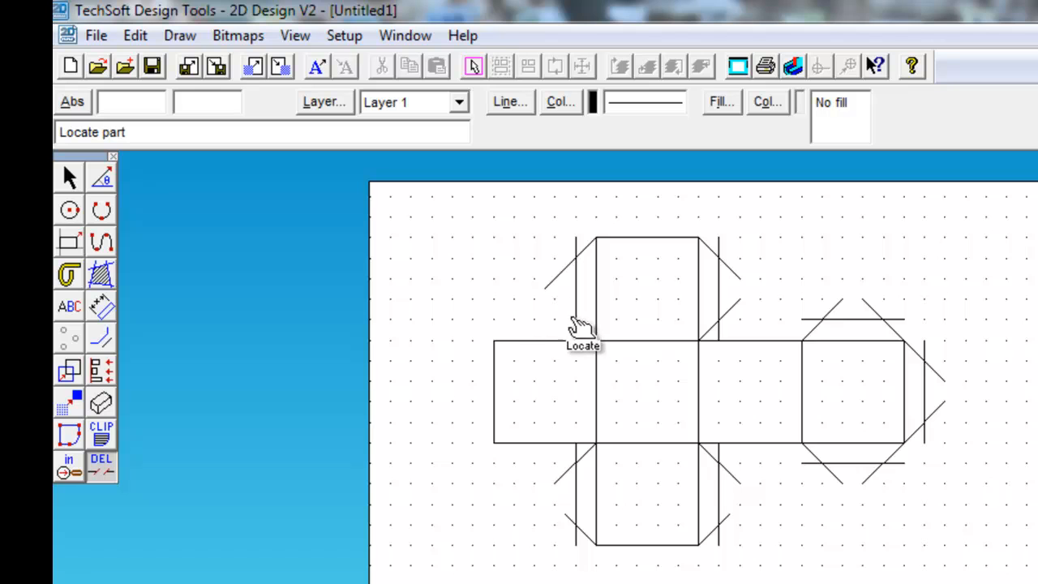
pyautogui.click(576, 331)
pyautogui.click(558, 277)
pyautogui.click(576, 247)
pyautogui.click(720, 243)
pyautogui.click(733, 274)
pyautogui.click(734, 305)
pyautogui.click(720, 332)
# - Delete the overhanging line parts around the upper, right and lower flaps of the rightmost square
pyautogui.click(833, 309)
pyautogui.click(811, 320)
pyautogui.click(872, 309)
pyautogui.click(894, 320)
pyautogui.click(923, 349)
pyautogui.click(937, 371)
pyautogui.click(937, 406)
pyautogui.click(927, 441)
pyautogui.click(905, 463)
pyautogui.click(867, 482)
pyautogui.click(846, 486)
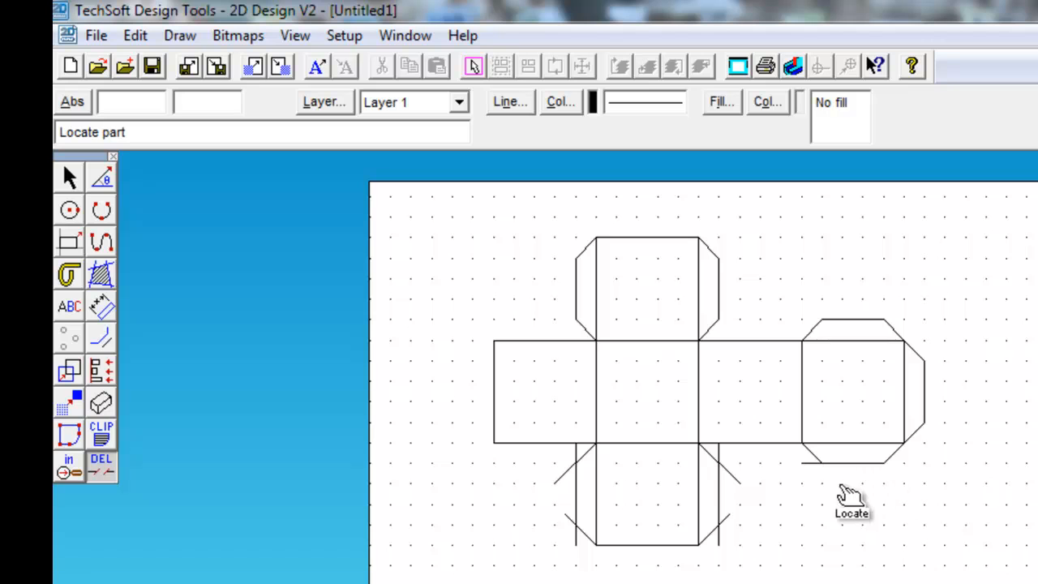
pyautogui.click(810, 467)
# - Delete the overhanging line parts on the left and right flaps of the lower square
pyautogui.click(729, 472)
pyautogui.click(718, 454)
pyautogui.click(727, 520)
pyautogui.click(719, 541)
pyautogui.click(575, 539)
pyautogui.click(567, 517)
pyautogui.click(559, 479)
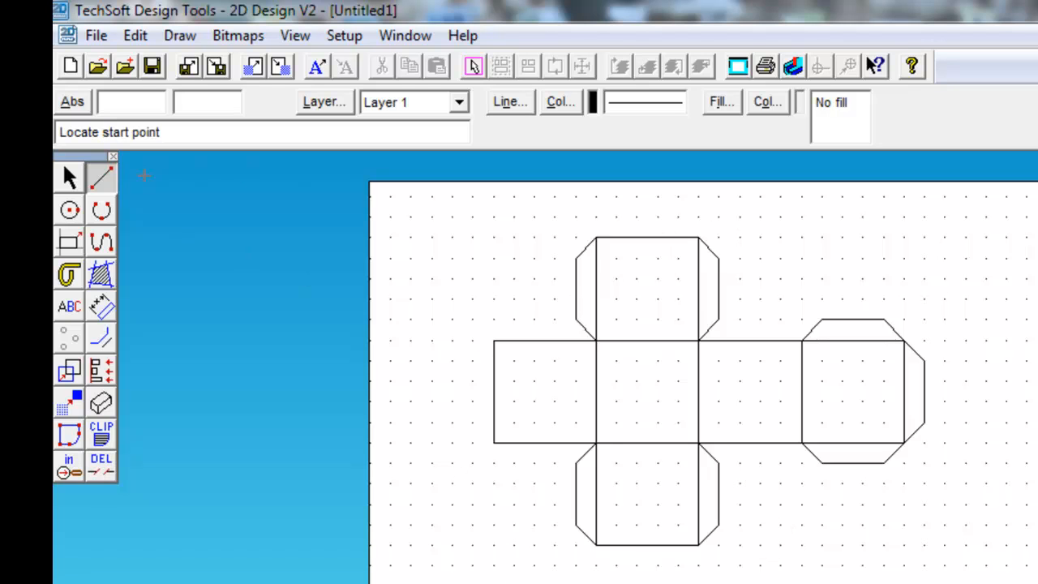
# - Select the whole net, excluding the upper square's two side lines and all four edges of the central square
pyautogui.click(69, 176)
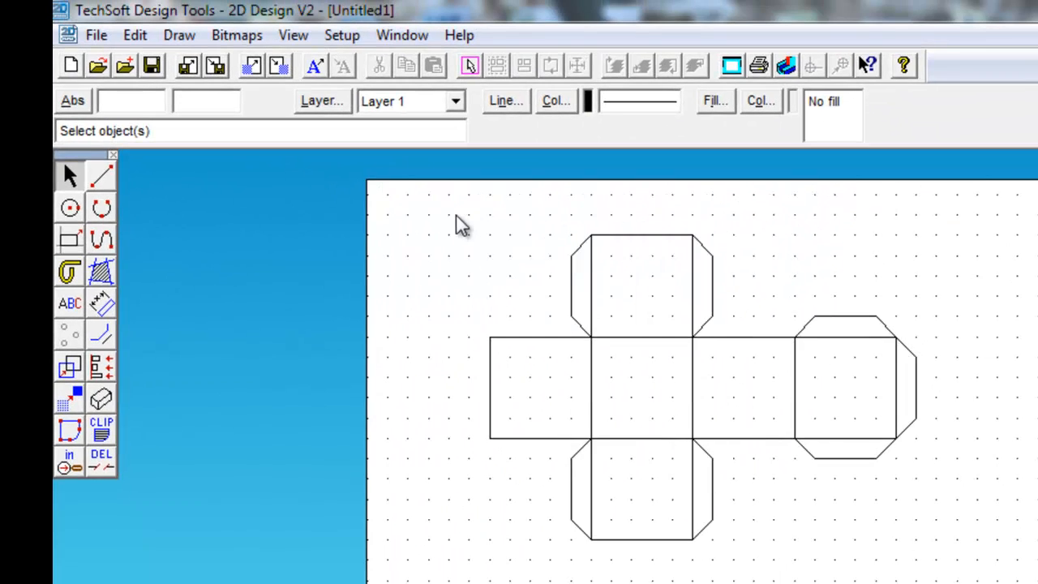
pyautogui.moveTo(456, 217); pyautogui.dragTo(985, 583)
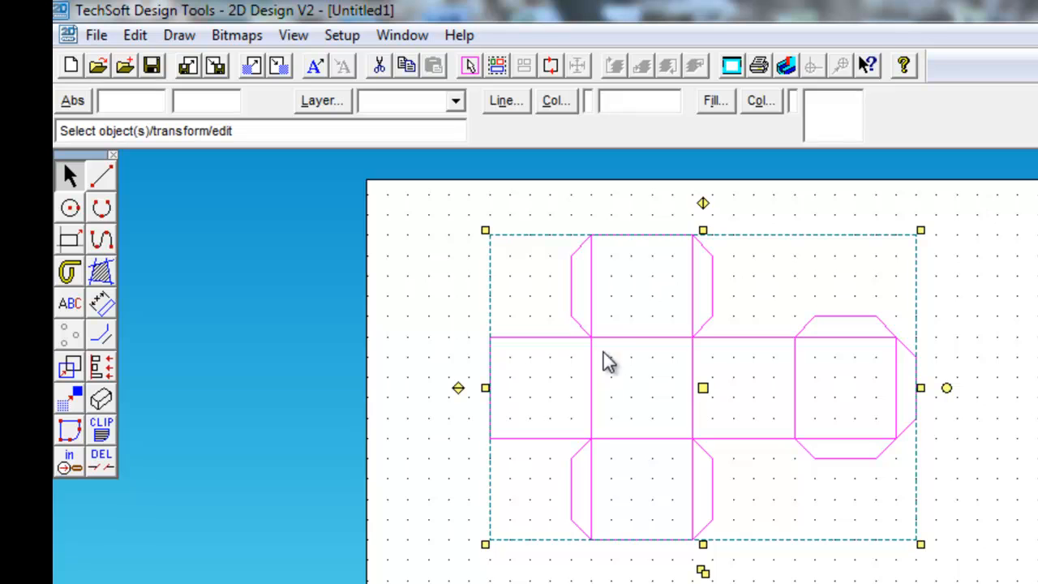
pyautogui.click(594, 296)
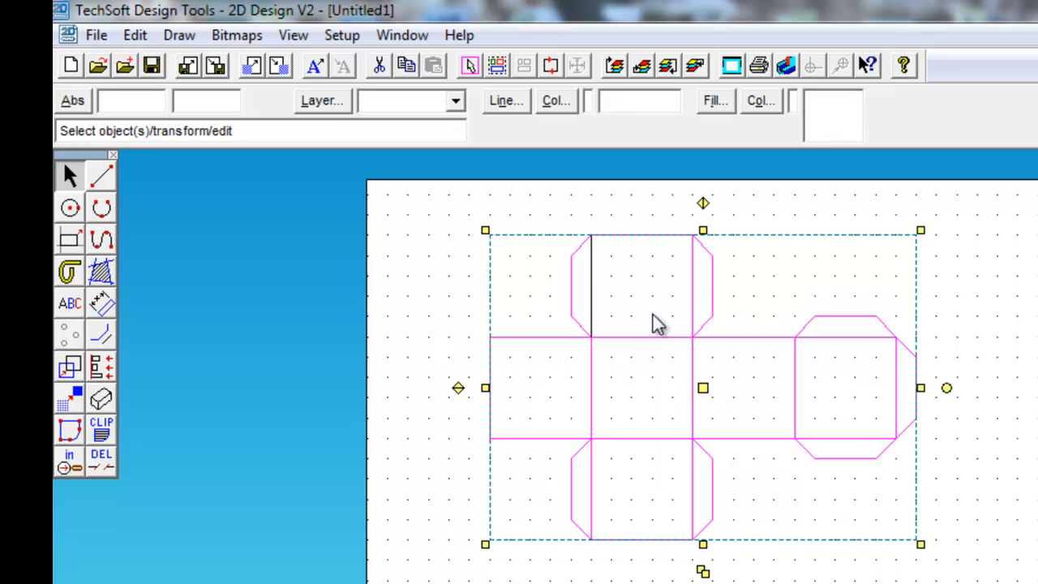
pyautogui.keyDown('shift'); pyautogui.click(693, 299); pyautogui.keyUp('shift')
pyautogui.keyDown('shift'); pyautogui.click(654, 337); pyautogui.keyUp('shift')
pyautogui.keyDown('shift'); pyautogui.click(593, 384); pyautogui.keyUp('shift')
pyautogui.keyDown('shift'); pyautogui.click(645, 439); pyautogui.keyUp('shift')
pyautogui.keyDown('shift'); pyautogui.click(693, 385); pyautogui.keyUp('shift')
# - Remove the rightmost square's four edges and the lower square's two side lines from the selection, leaving only the outer outline selected
pyautogui.keyDown('shift'); pyautogui.click(800, 388); pyautogui.keyUp('shift')
pyautogui.keyDown('shift'); pyautogui.click(844, 339); pyautogui.keyUp('shift')
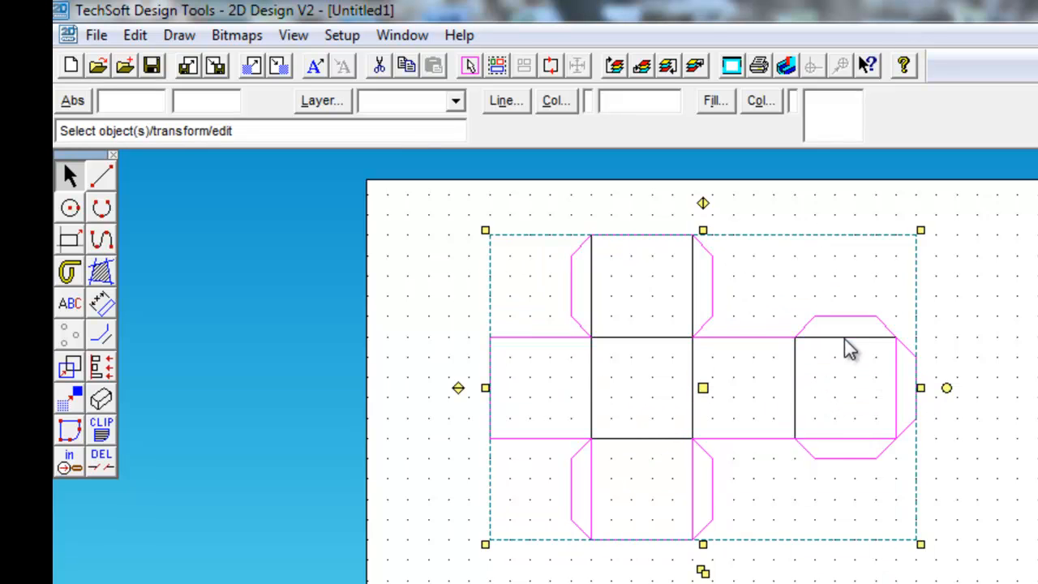
pyautogui.keyDown('shift'); pyautogui.click(897, 391); pyautogui.keyUp('shift')
pyautogui.keyDown('shift'); pyautogui.click(850, 439); pyautogui.keyUp('shift')
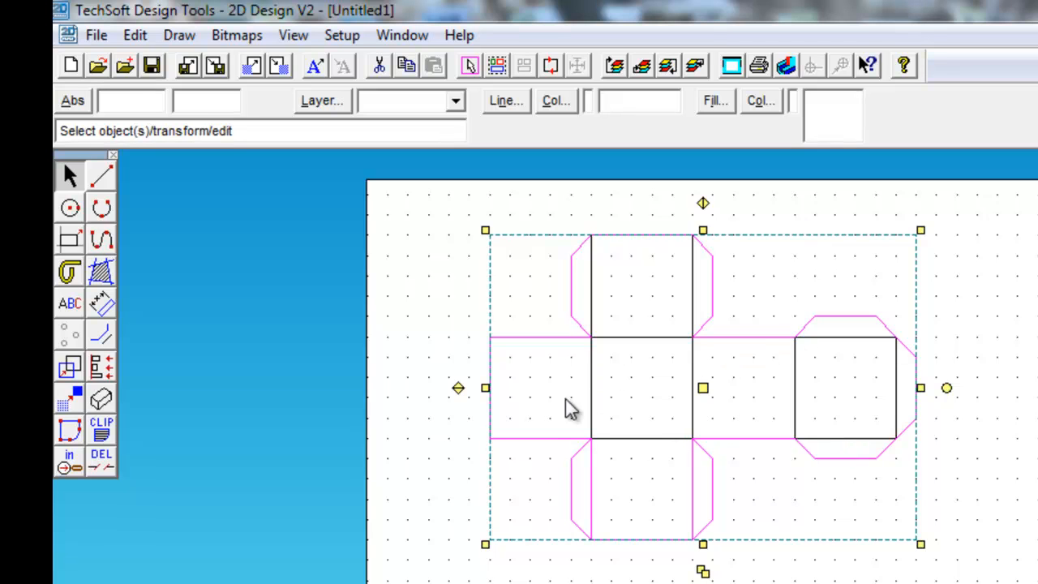
pyautogui.keyDown('shift'); pyautogui.click(591, 475); pyautogui.keyUp('shift')
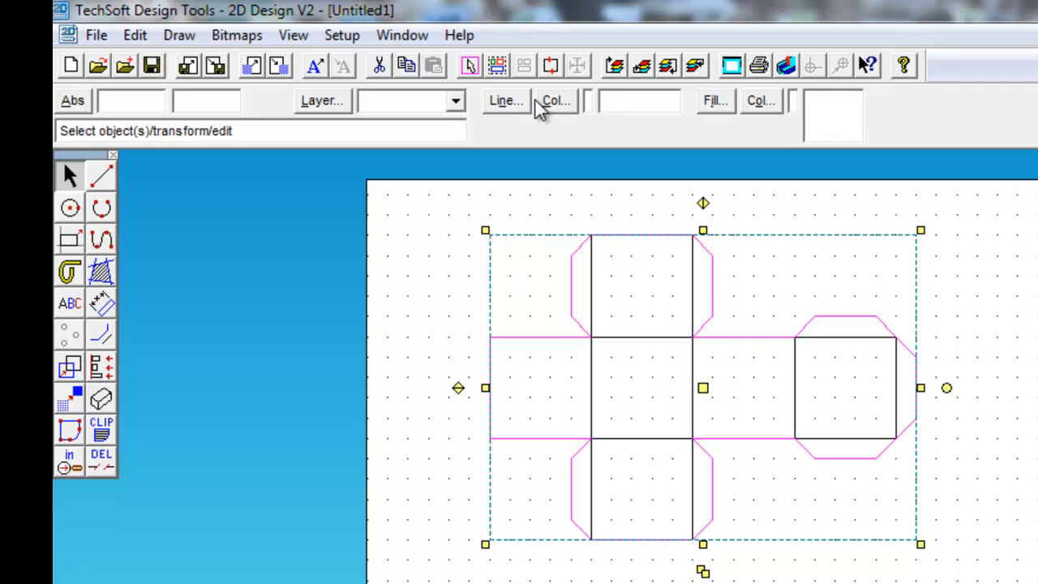
# - Set the line colour of the selected outer outline to red and clear the selection
pyautogui.click(556, 102)
pyautogui.click(726, 519)
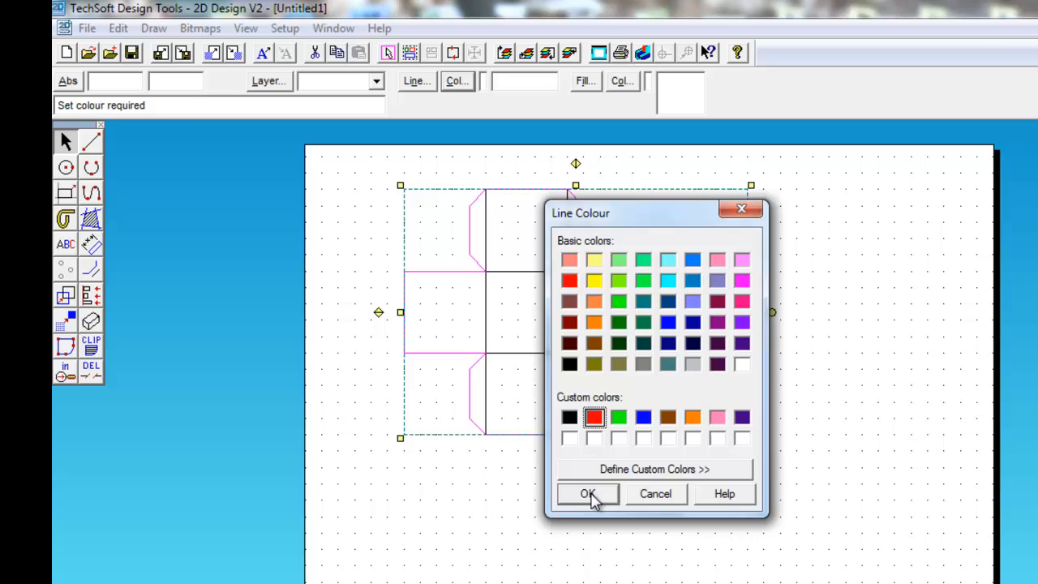
pyautogui.click(589, 495)
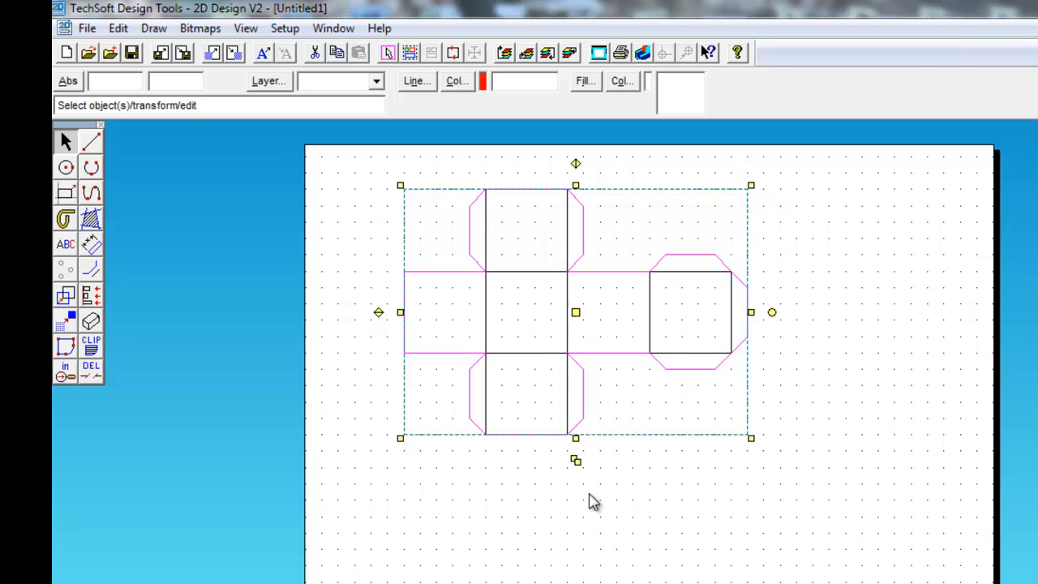
pyautogui.click(347, 199)
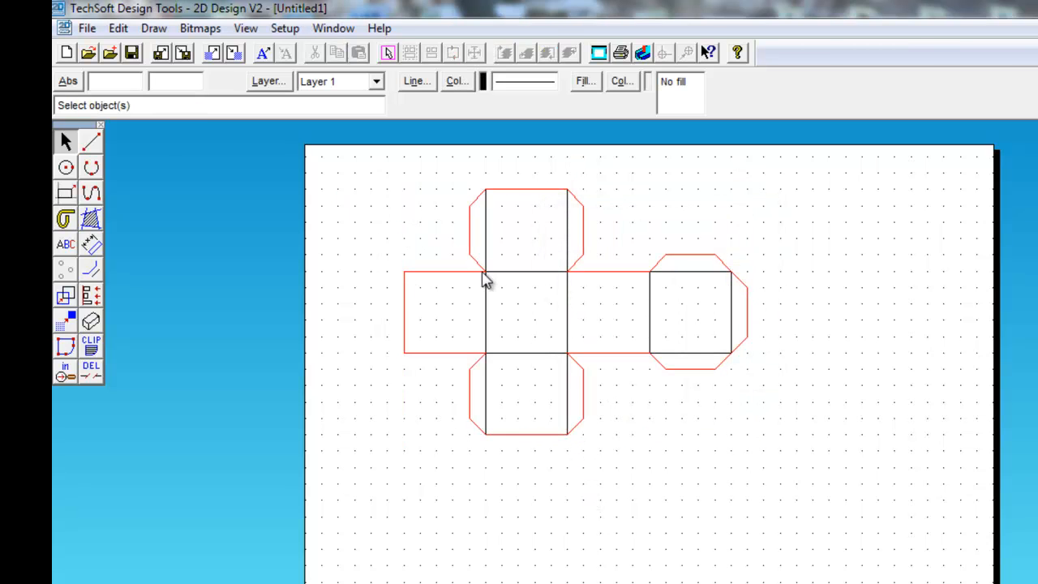